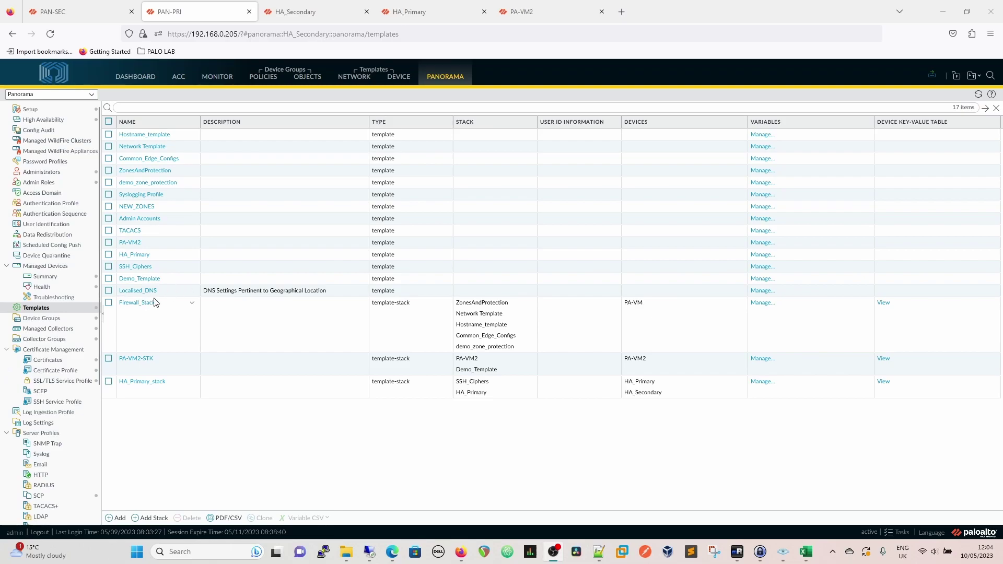
Open the Localised_DNS template's Services settings for editing.
left_click(407, 78)
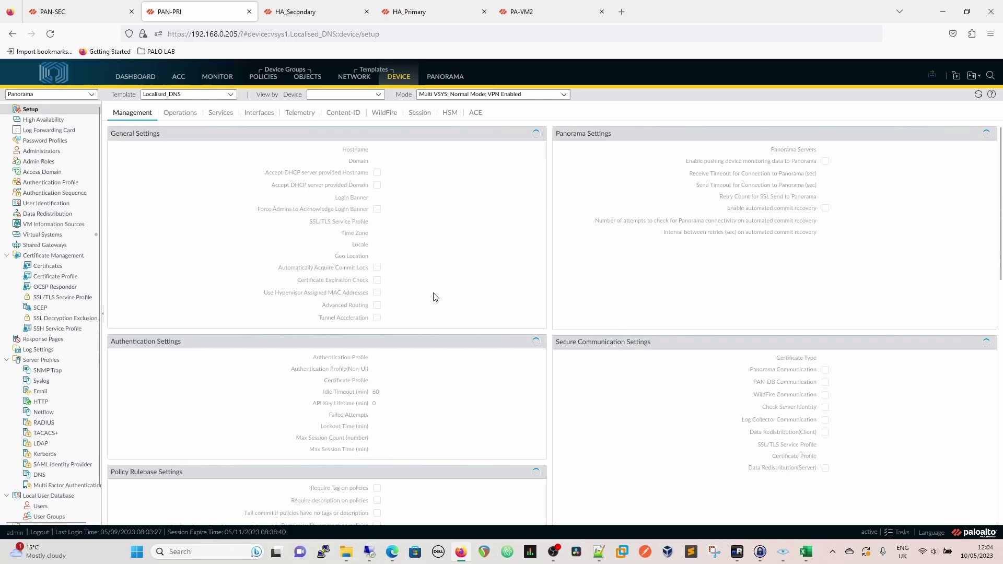
left_click(220, 113)
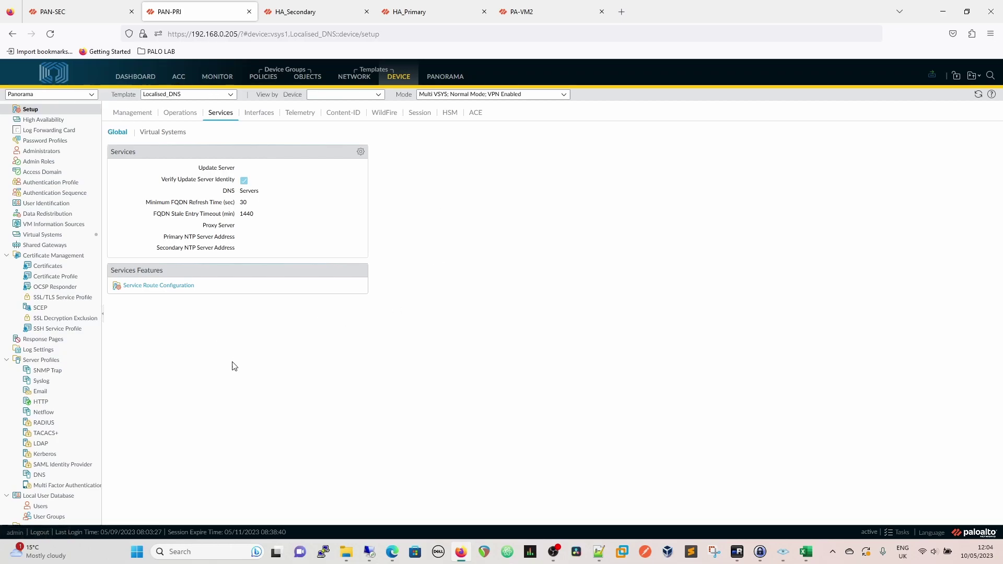
left_click(361, 152)
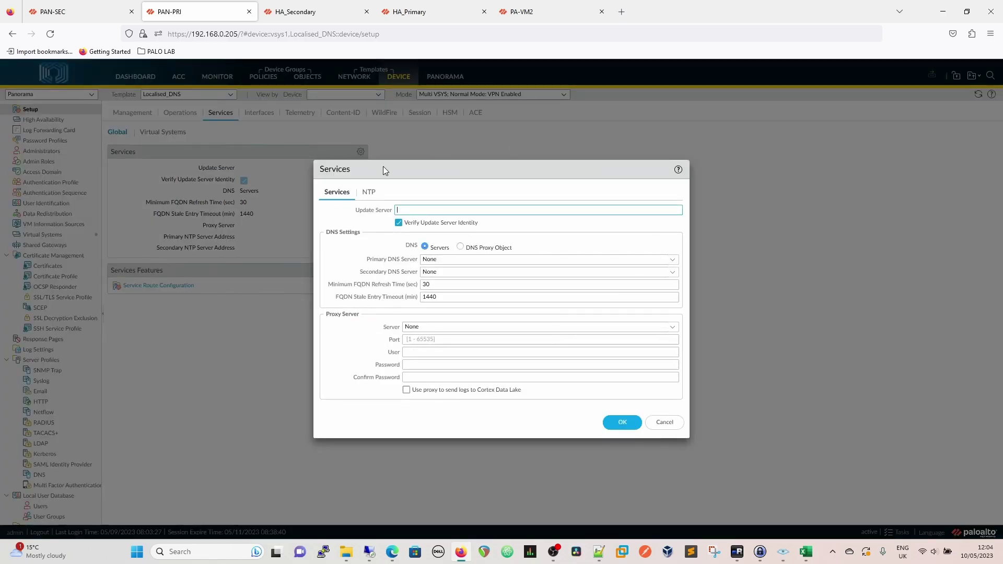
Enter 8.8.8.8 as primary and 1.1.1.1 as secondary DNS server.
left_click(447, 259)
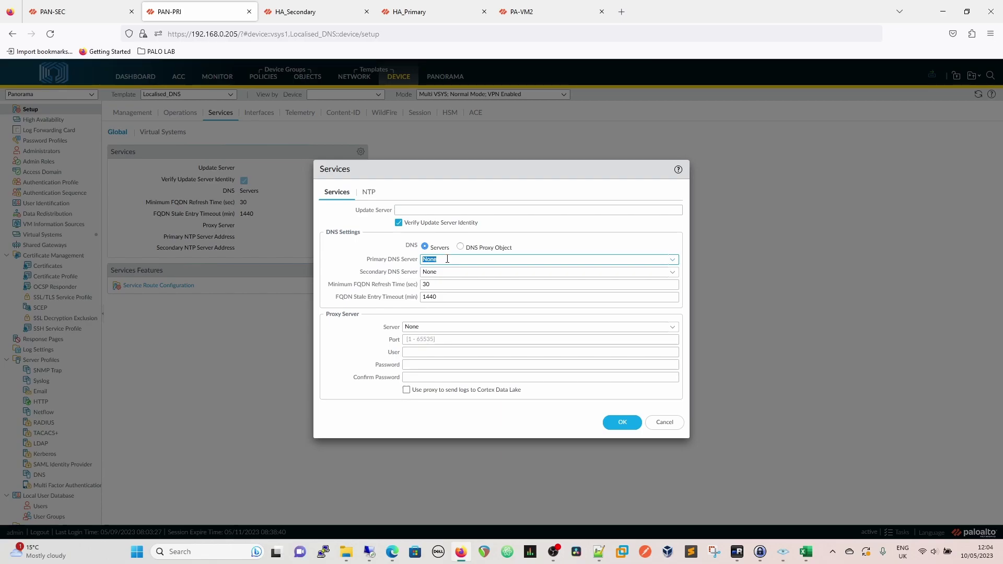
type("8.8.8.")
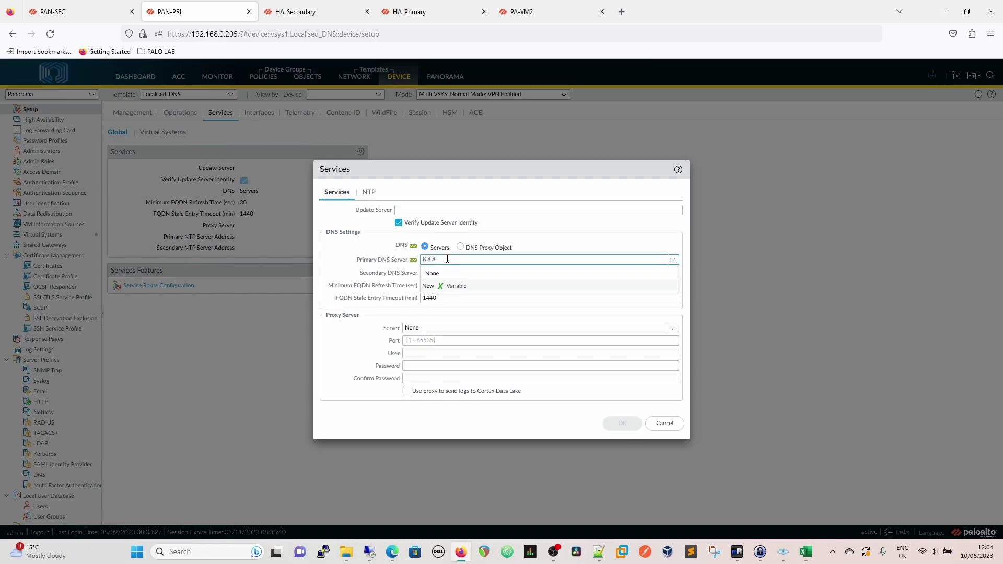
type("8")
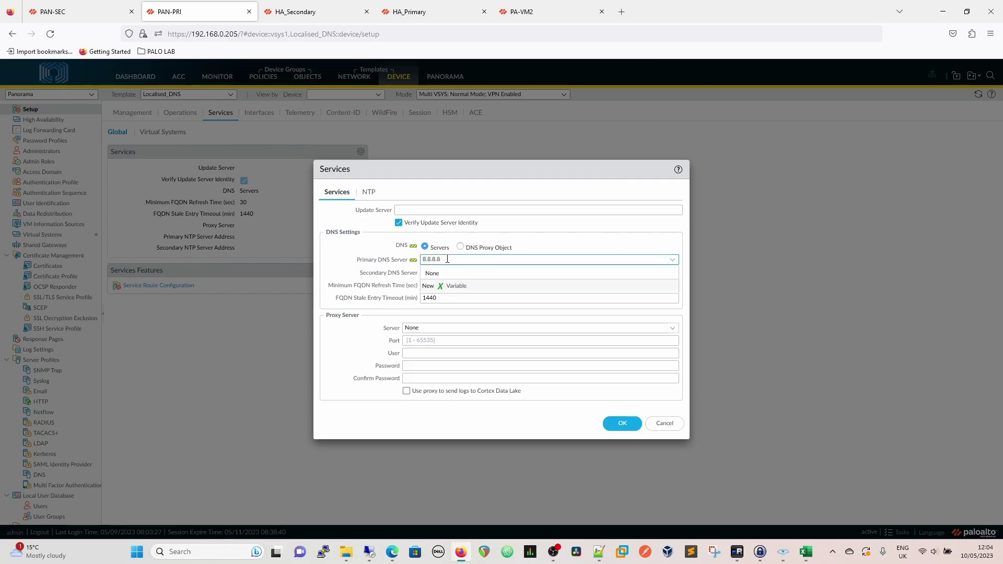
left_click(555, 243)
left_click(441, 273)
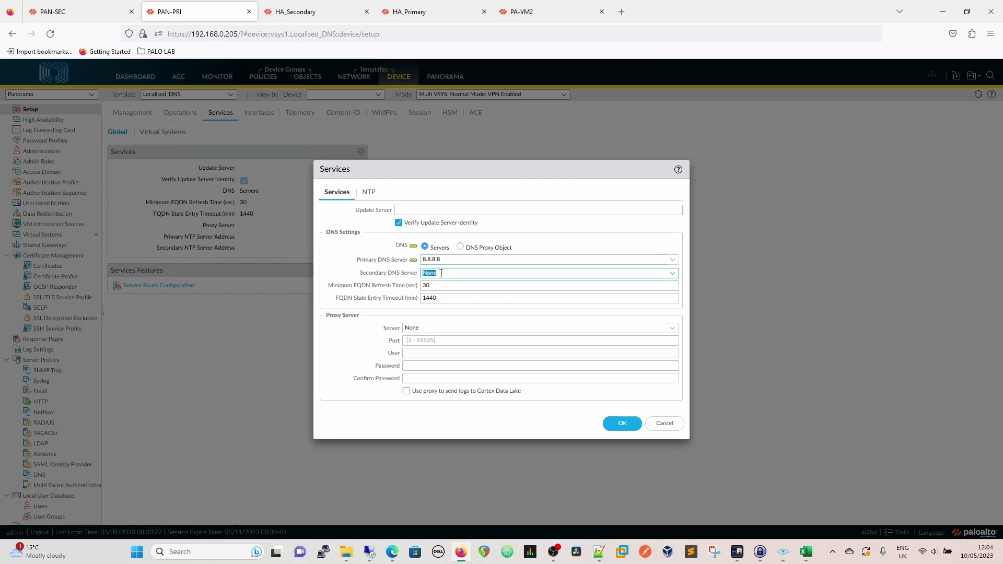
type("1.1.1.1")
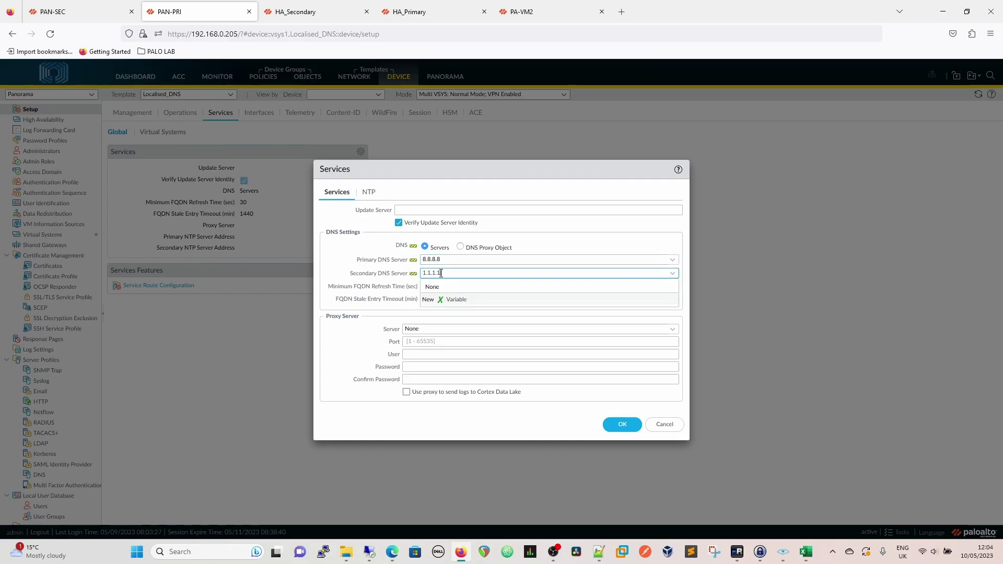
left_click(535, 241)
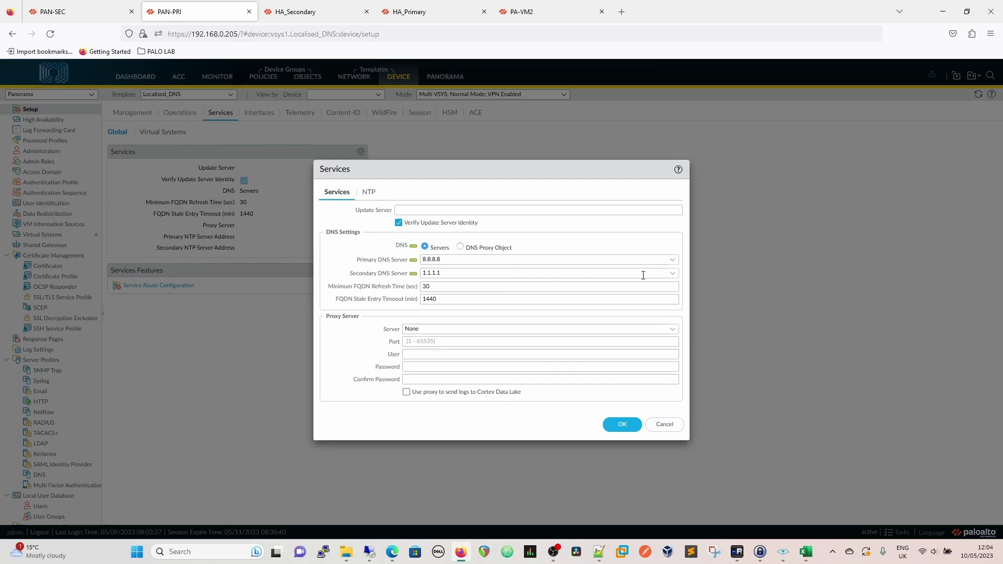
Clear both the secondary and primary DNS server fields.
double_click(596, 276)
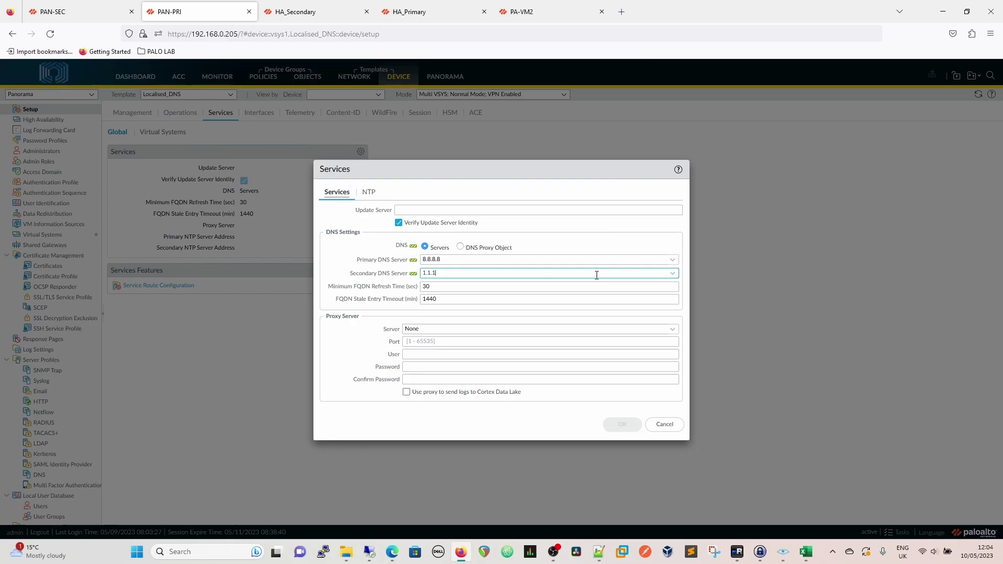
key("BackSpace")
key("BackSpace")
key("BackSpace")
key("BackSpace")
key("BackSpace")
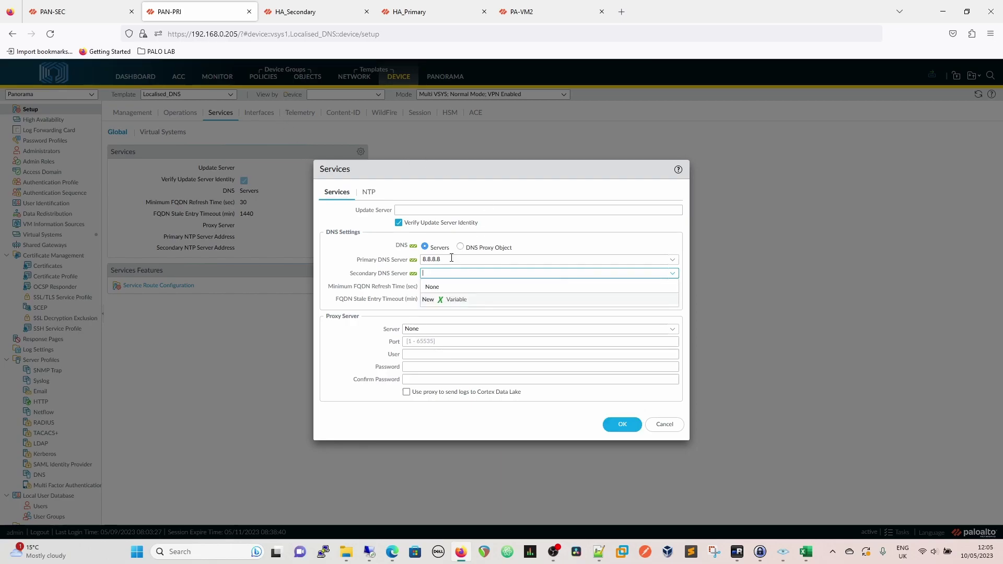
left_click(450, 260)
triple_click(449, 260)
left_click(449, 260)
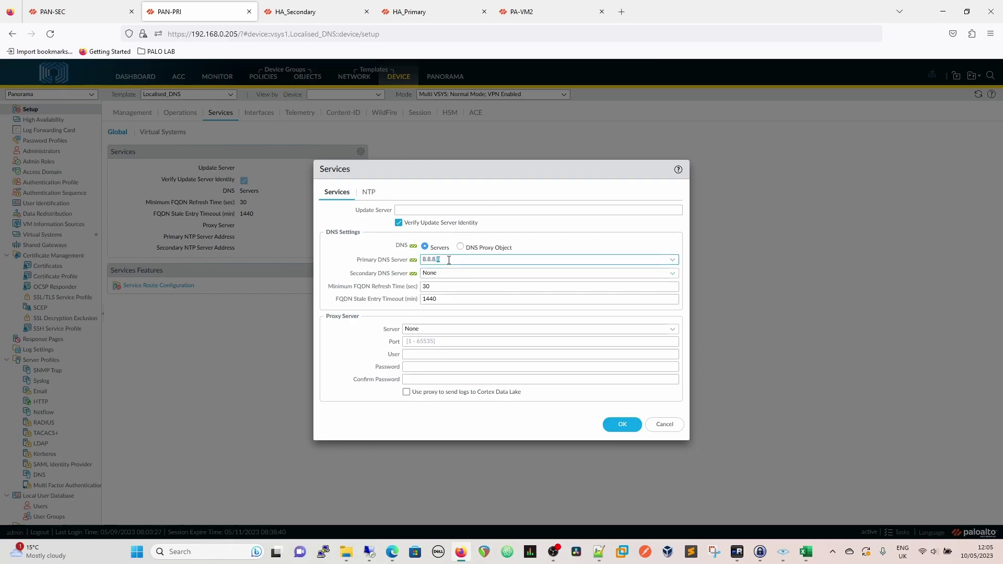
triple_click(449, 259)
key("BackSpace")
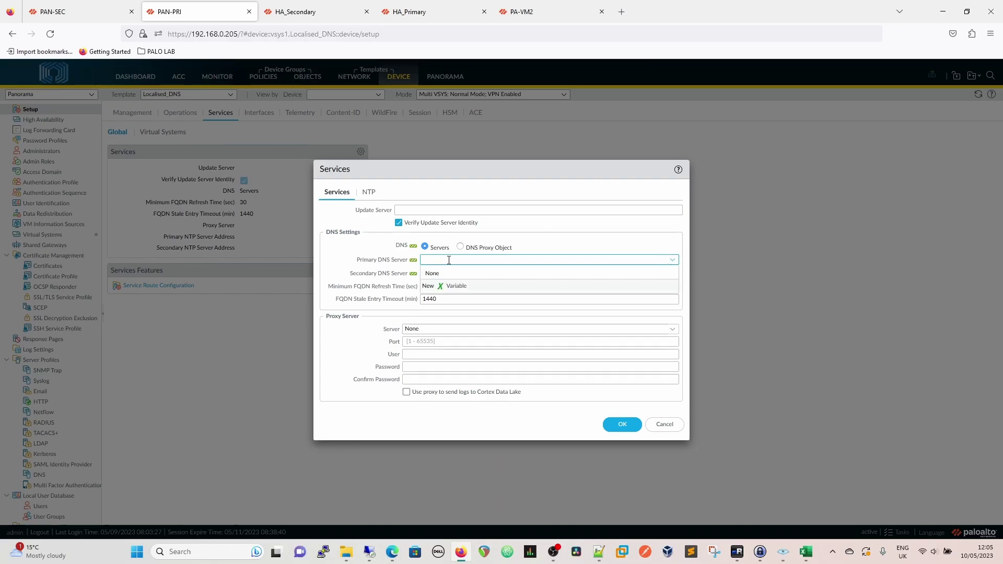
Create primary DNS variable $DNS_LOCAL, type IP Netmask, with value 66.53.1.1.
left_click(451, 286)
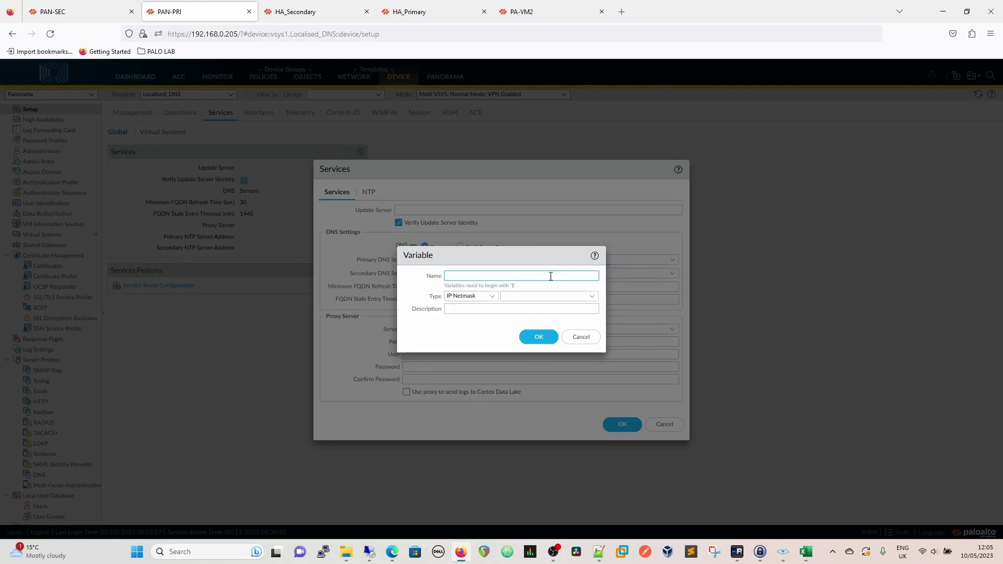
type("D")
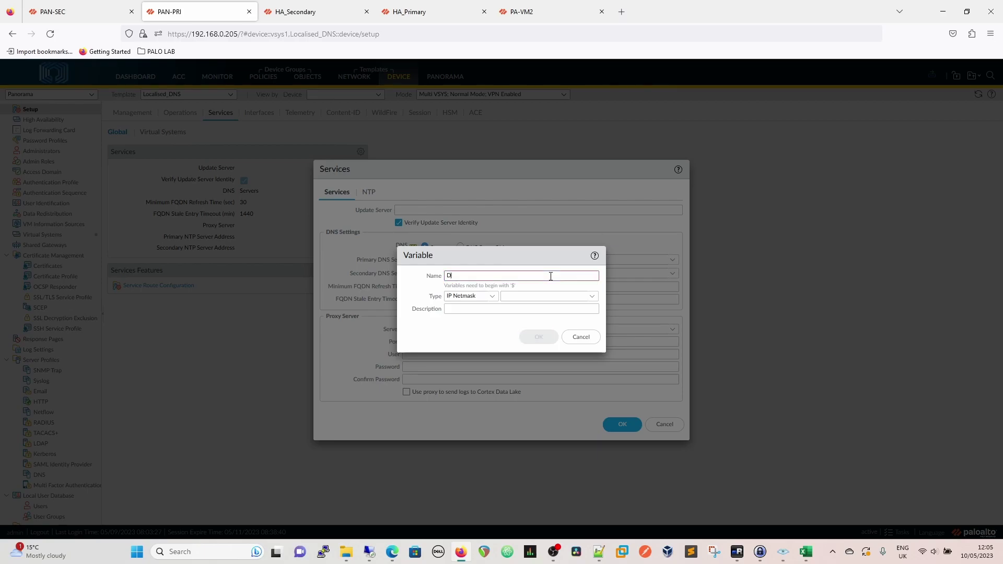
key("BackSpace")
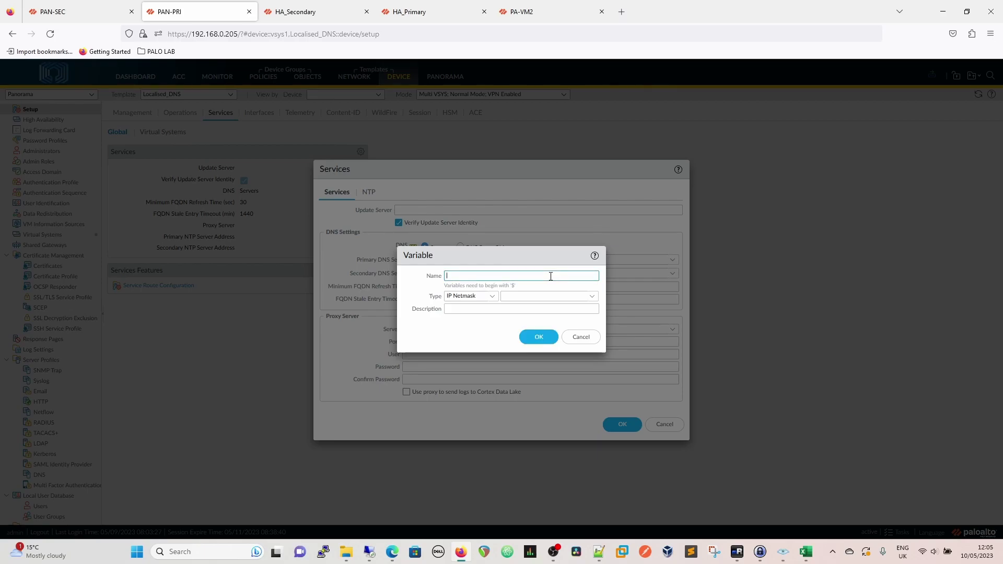
type("$")
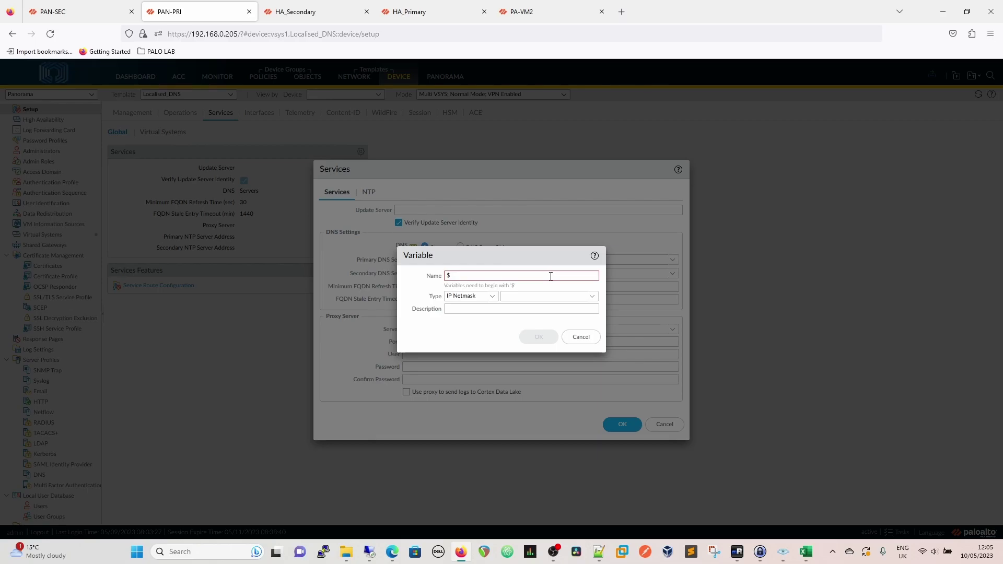
type("DNS_LOCAL")
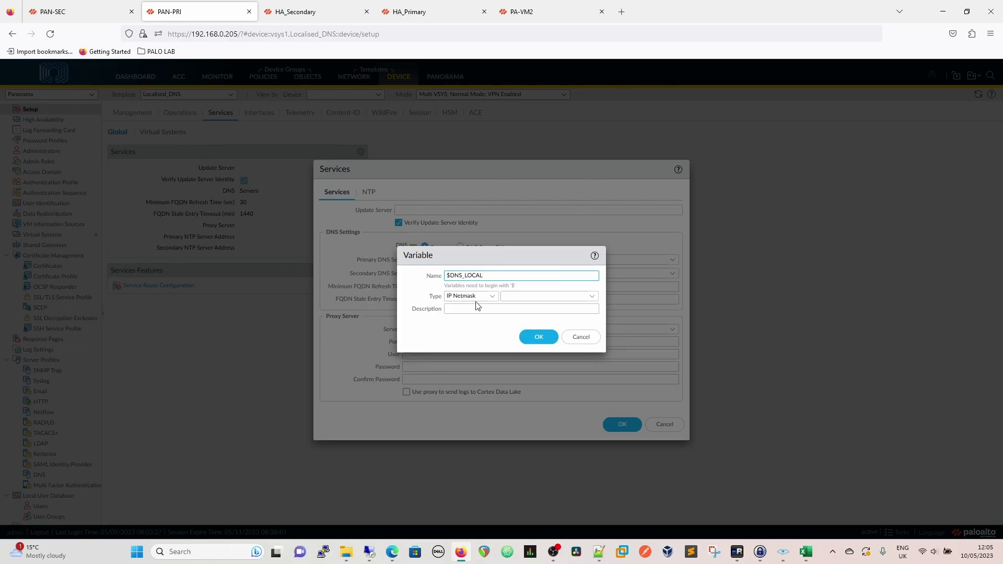
left_click(489, 298)
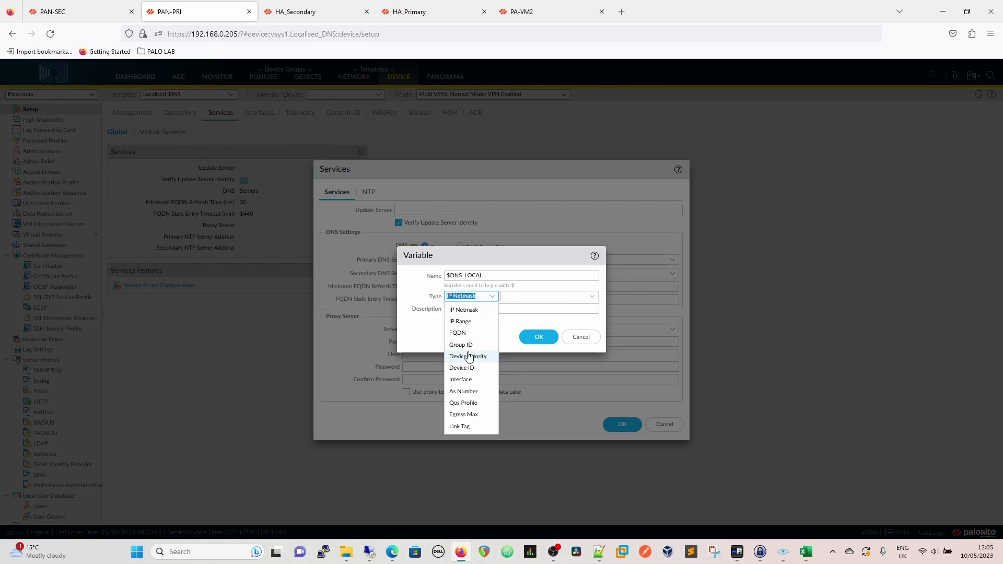
left_click(549, 298)
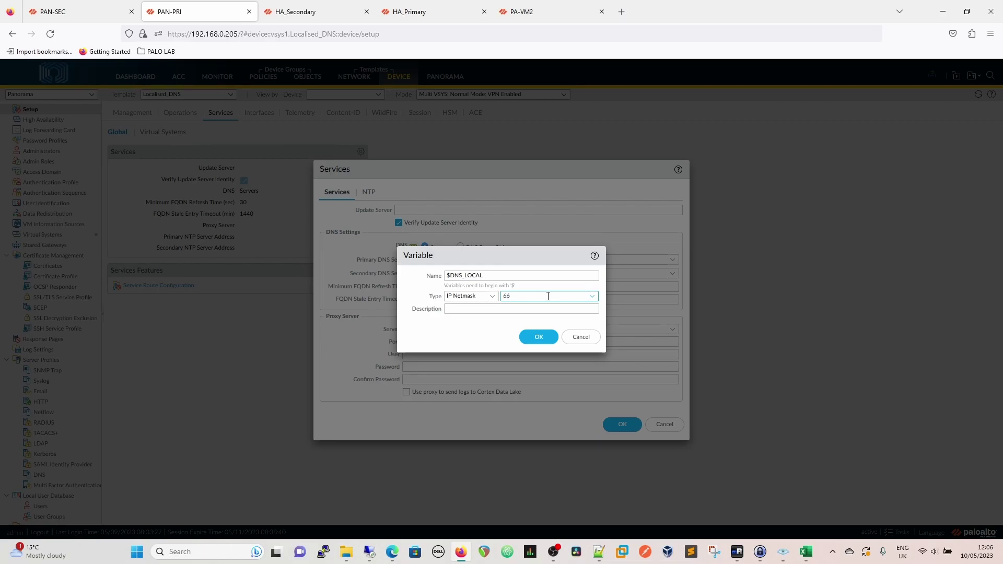
type(".53")
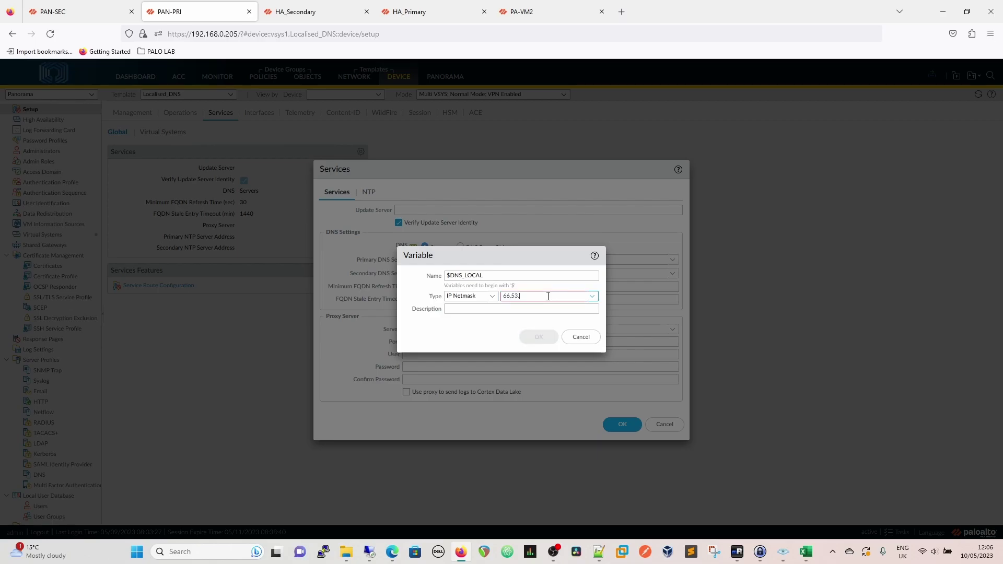
type(".1.1")
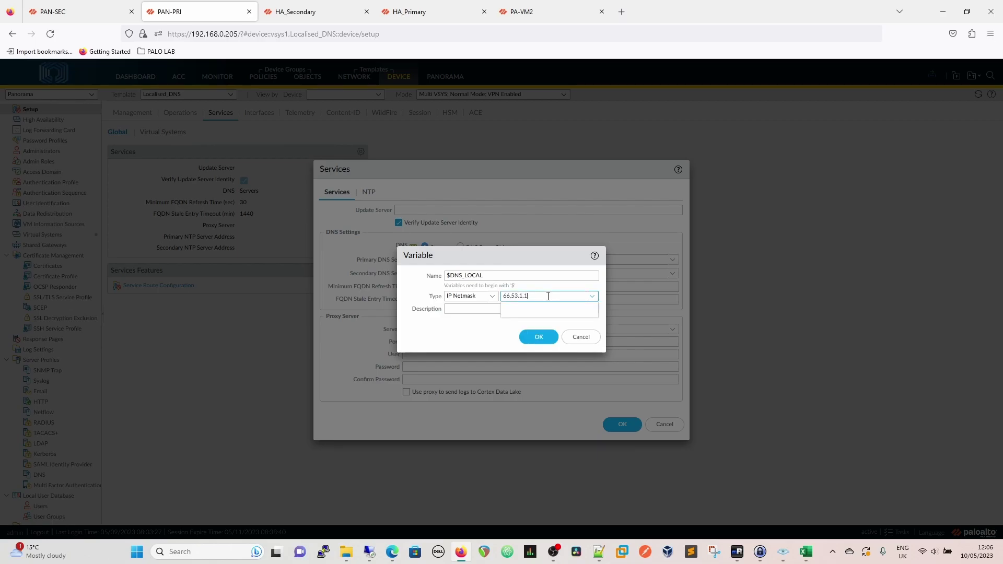
left_click(471, 344)
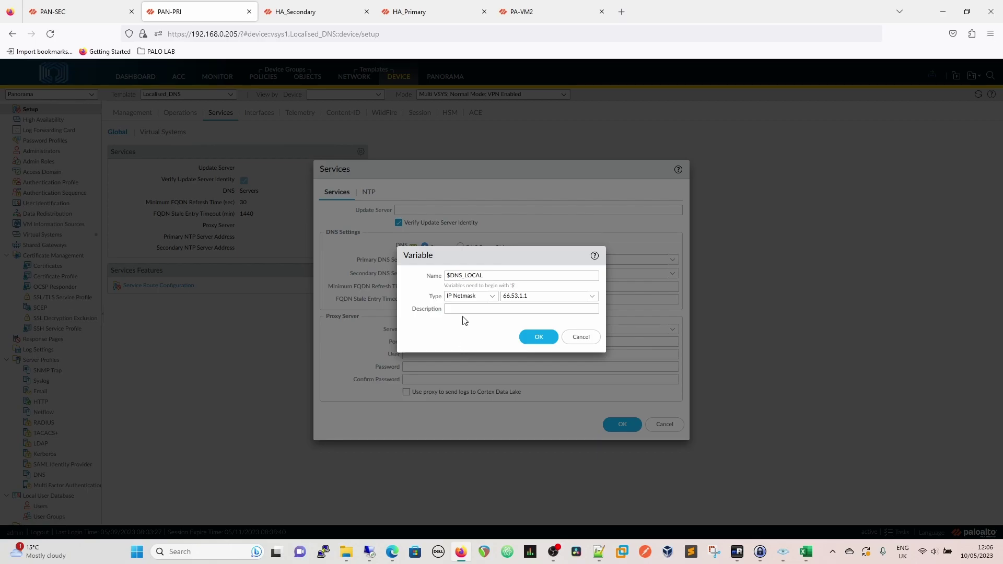
left_click(539, 337)
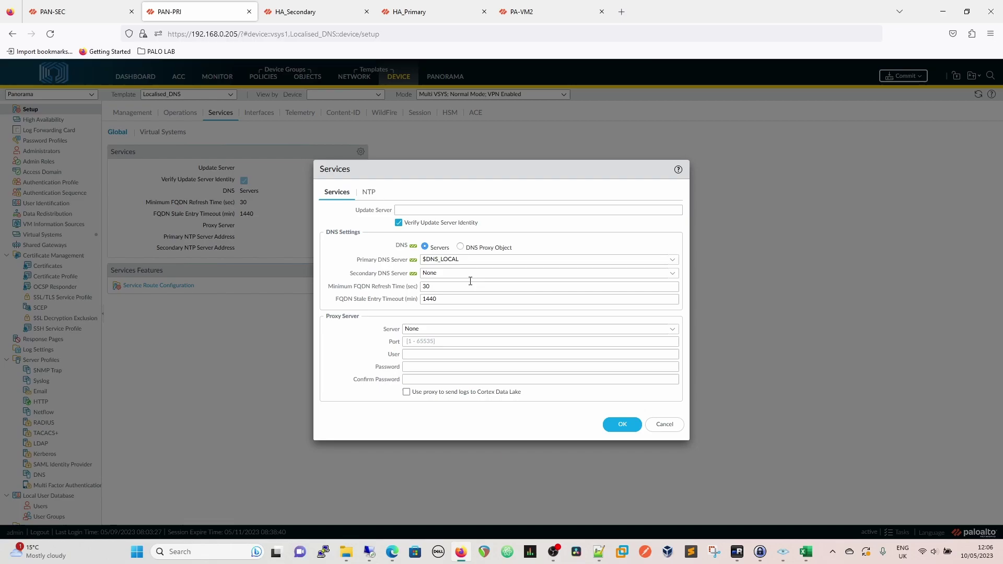
Set the secondary DNS server to 8.8.8.8 and save the Services settings.
left_click(453, 273)
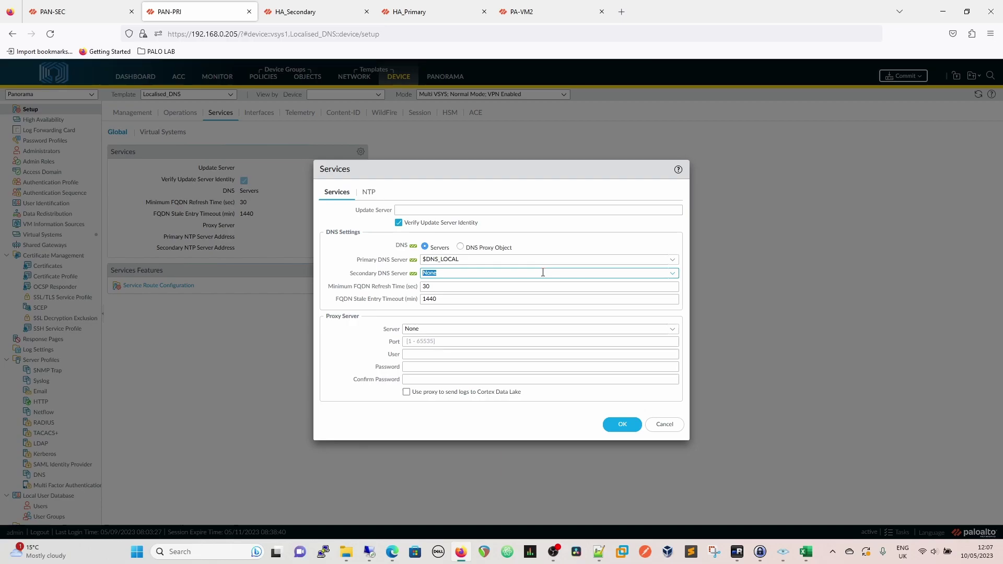
type(".8.8.")
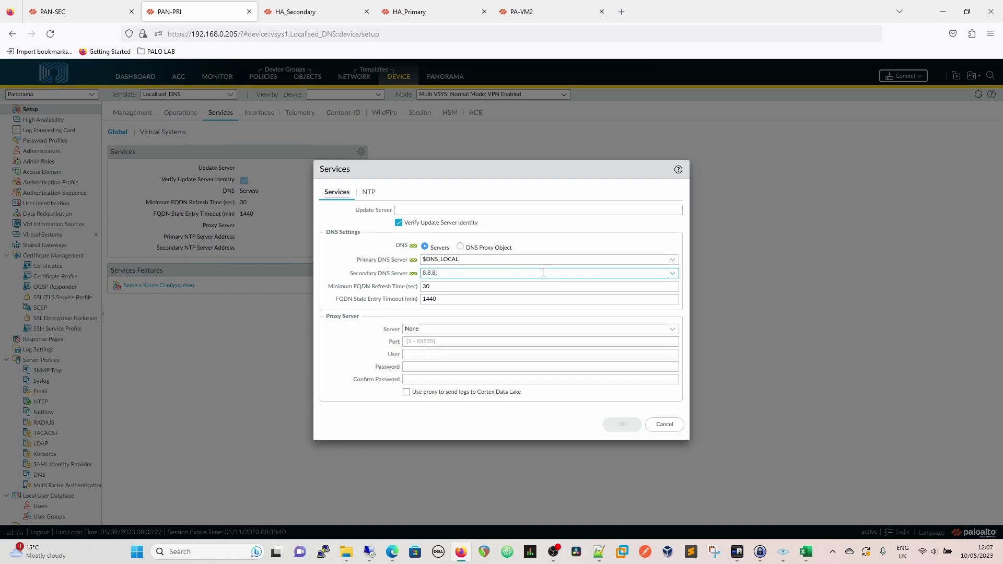
type("8")
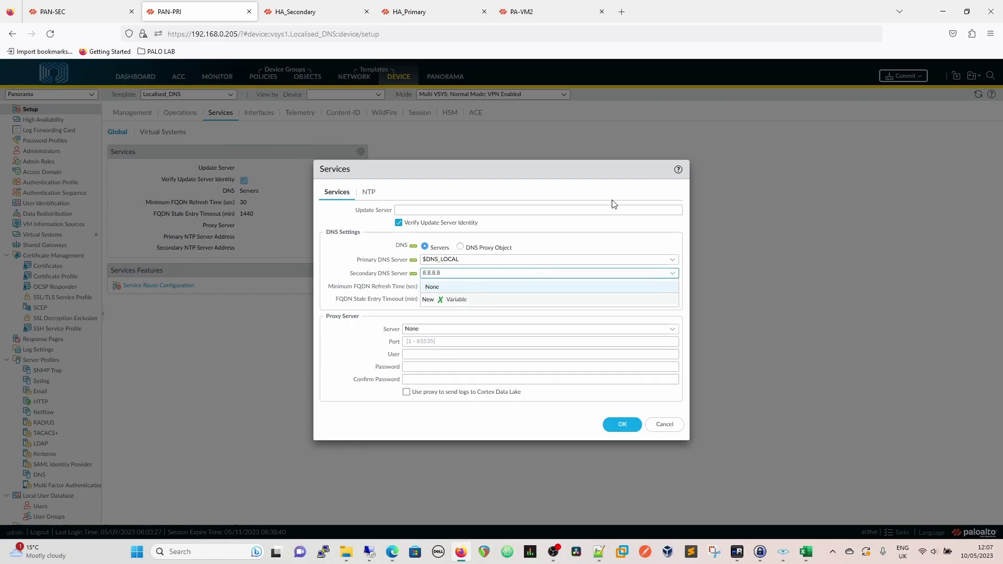
left_click(557, 240)
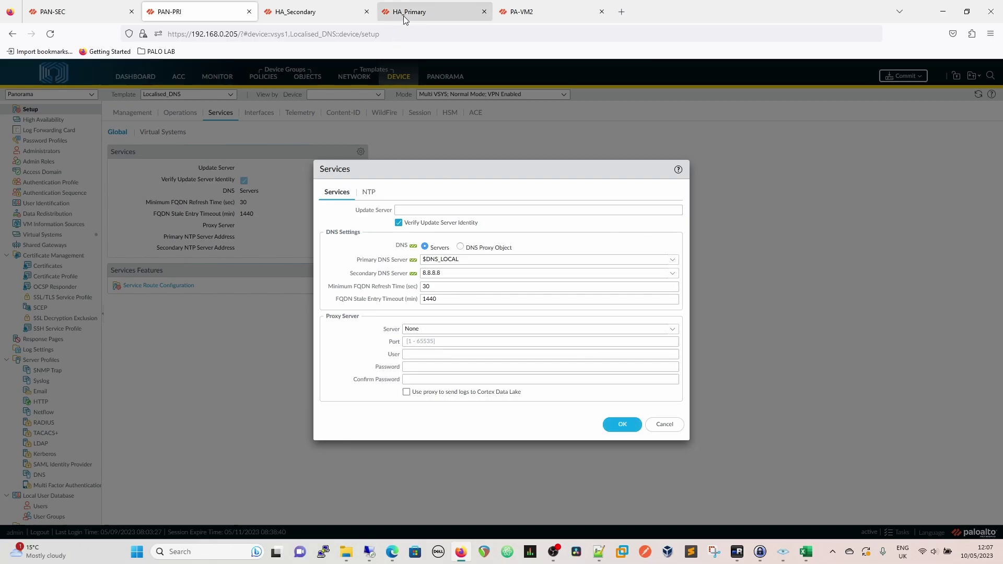
left_click(624, 425)
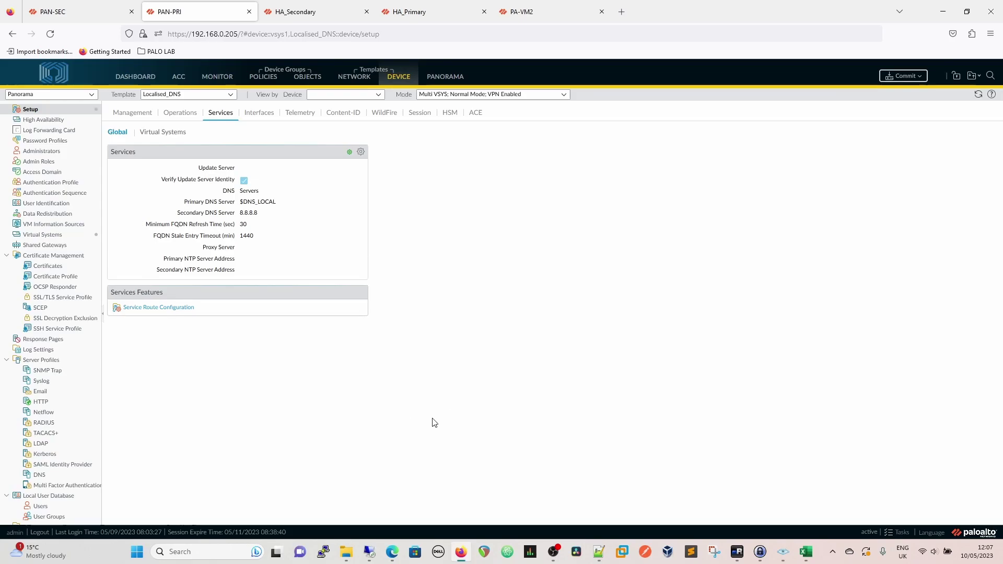
Add Localised_DNS to PA-VM2-STK, move it above PA-VM2 and Demo_Template, and save.
left_click(447, 77)
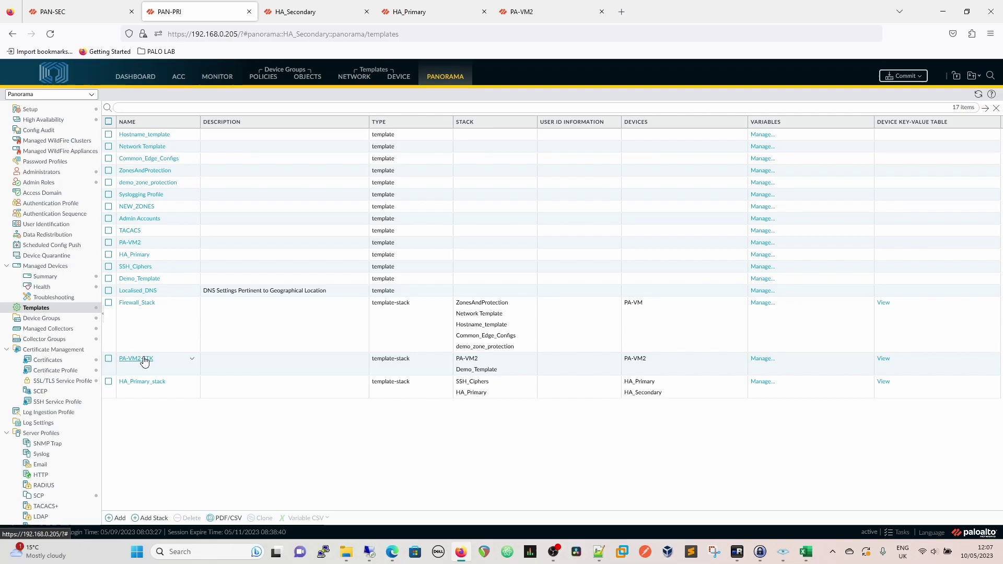
left_click(144, 359)
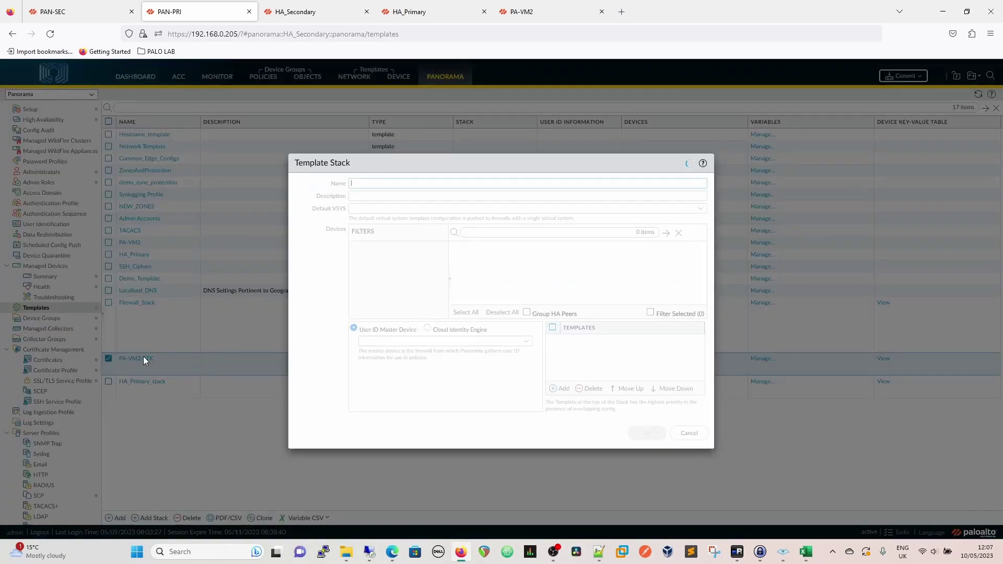
left_click(562, 393)
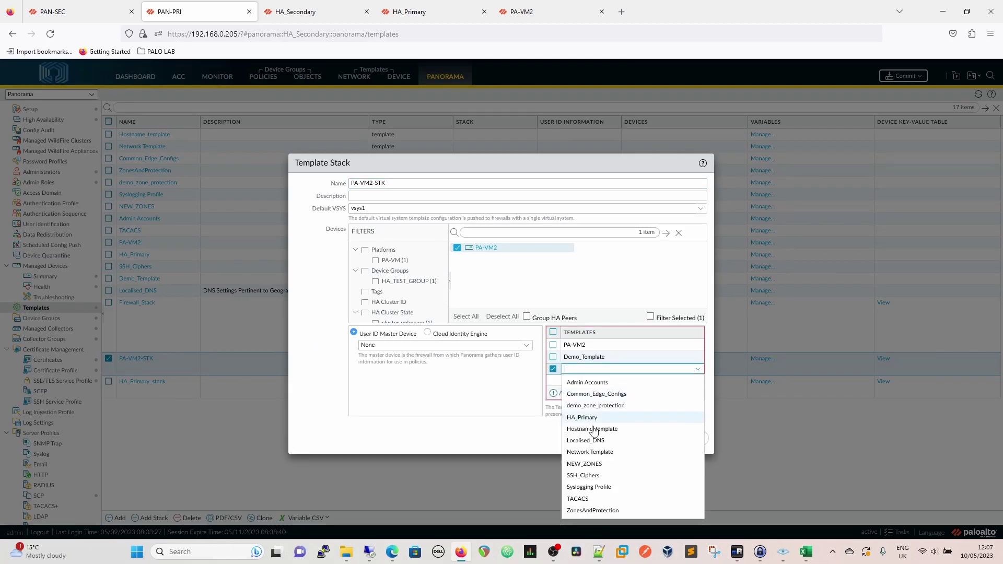
left_click(593, 440)
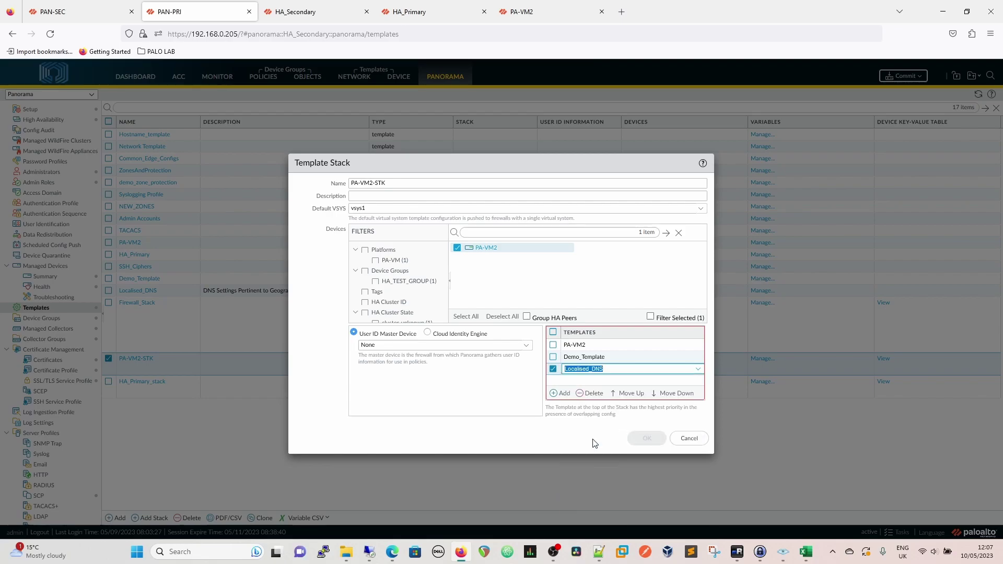
left_click(524, 433)
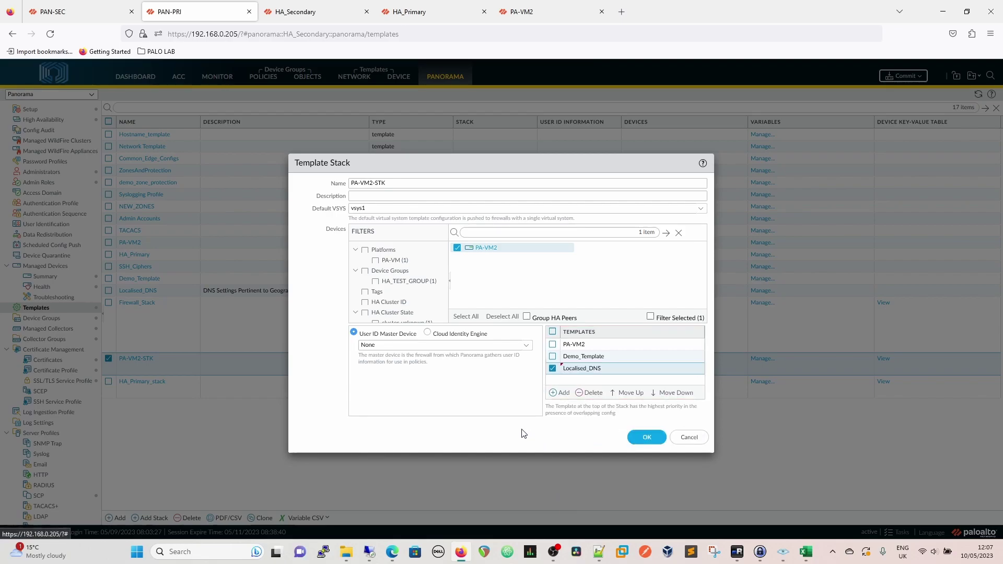
left_click(616, 396)
left_click(617, 395)
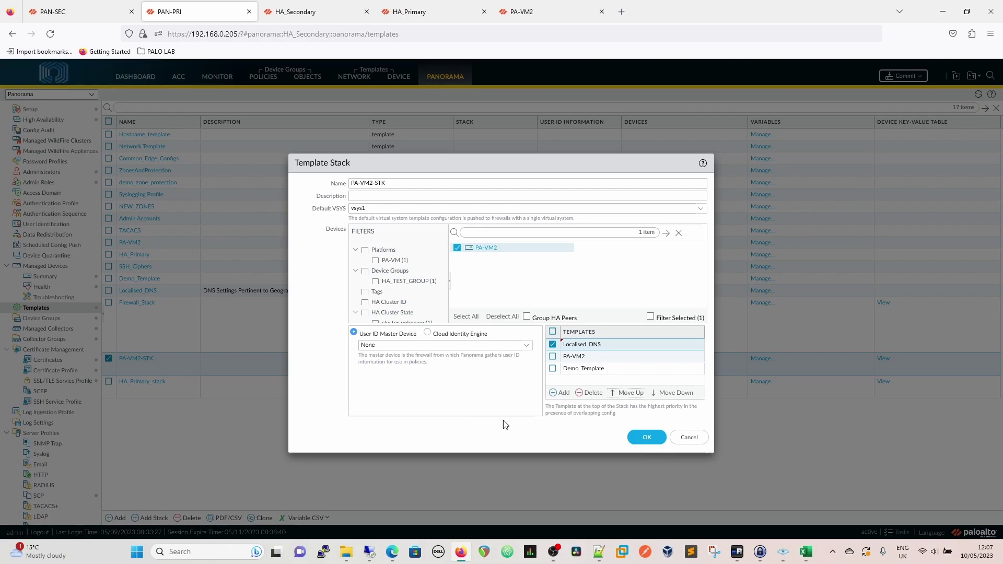
left_click(638, 436)
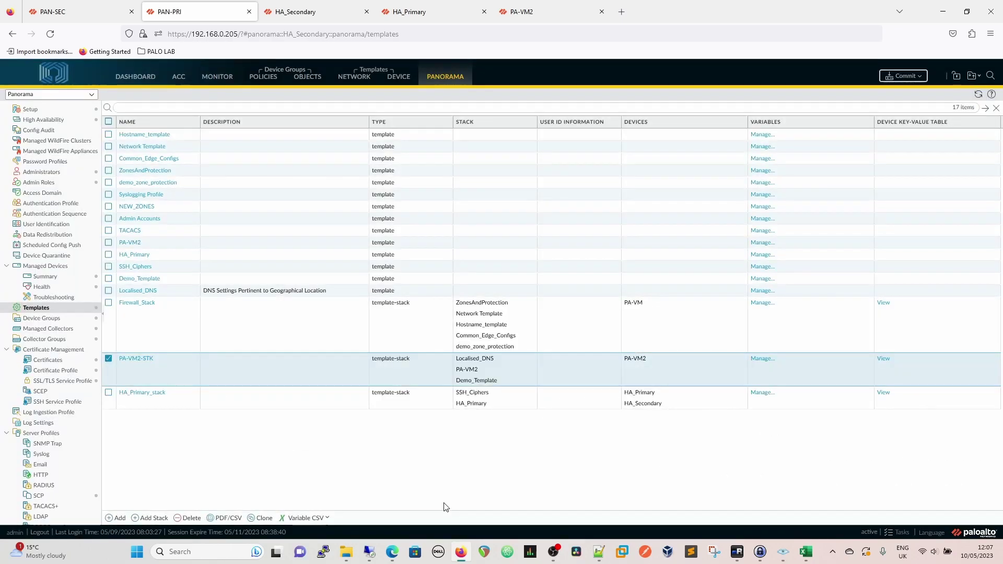
Add Localised_DNS to HA_Primary_stack, move it above SSH_Ciphers and HA_Primary, and save.
left_click(140, 395)
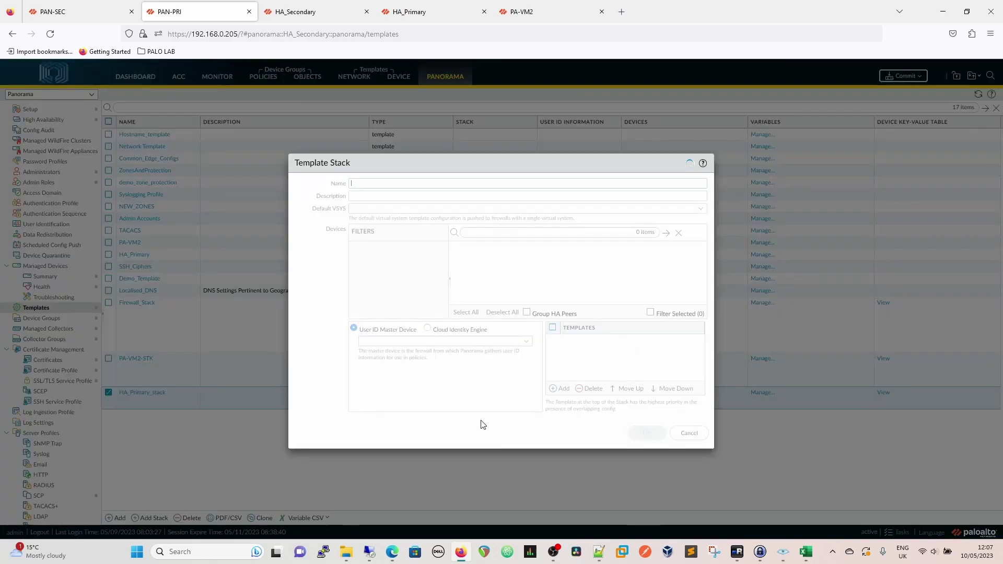
left_click(560, 392)
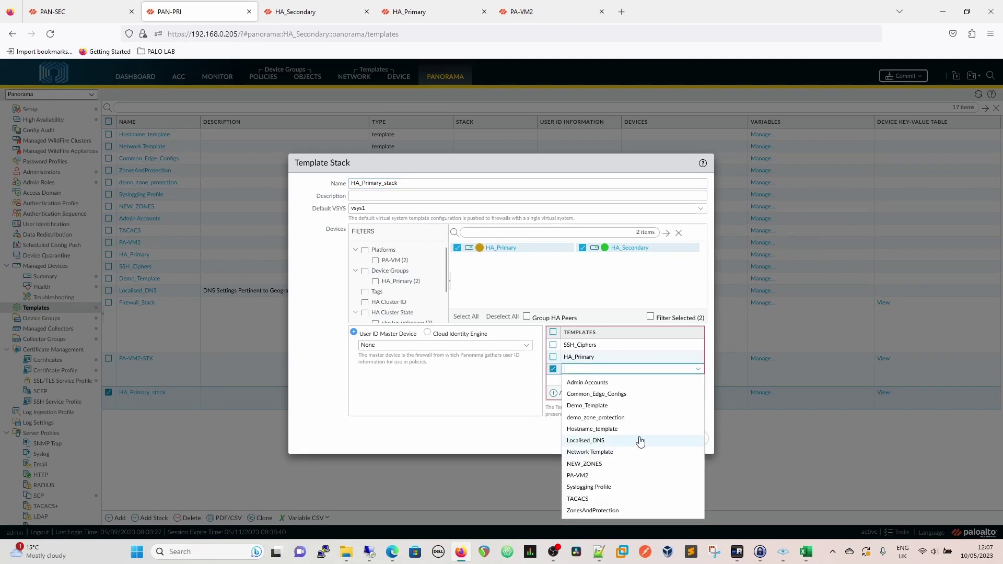
left_click(585, 440)
left_click(622, 393)
left_click(621, 393)
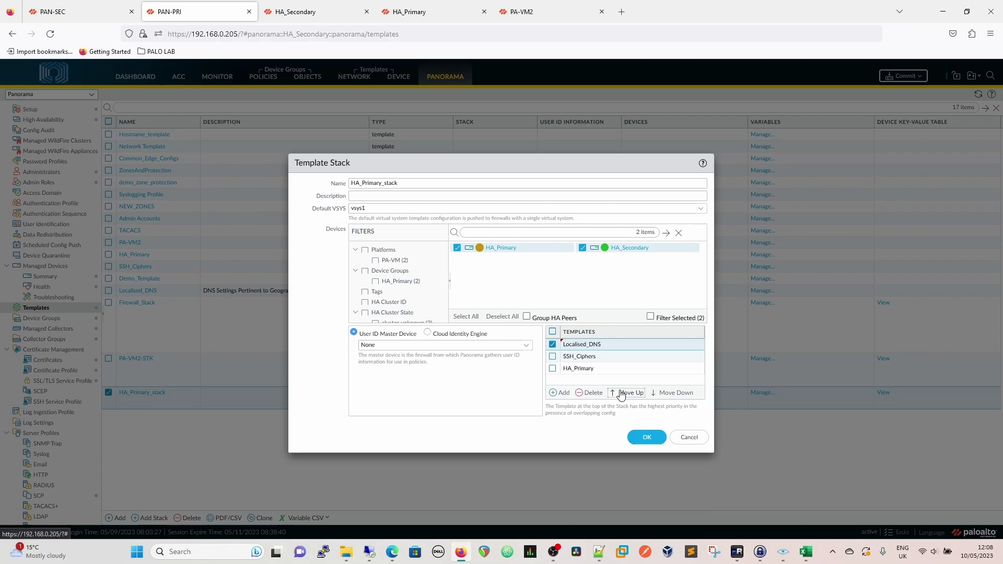
left_click(645, 437)
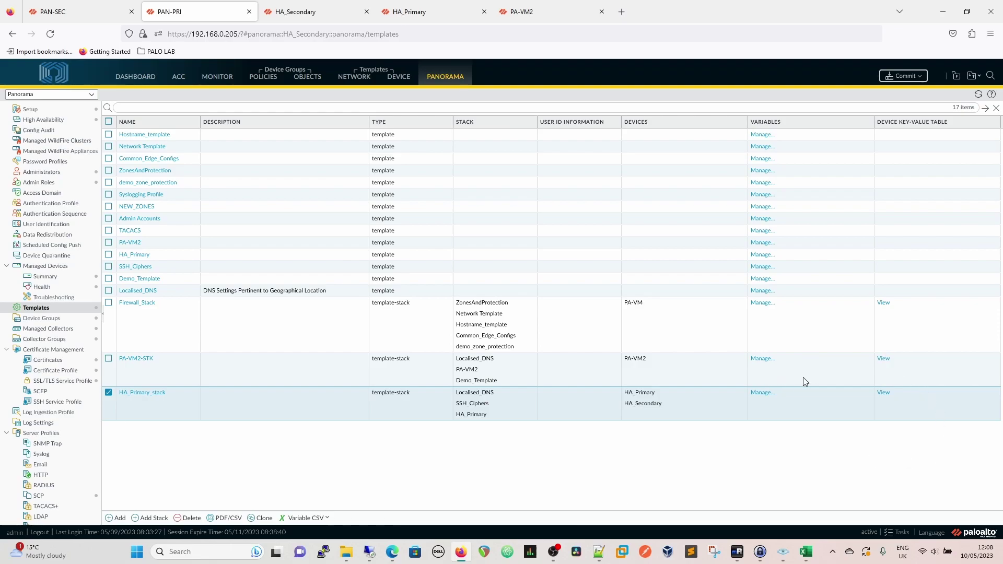
left_click(883, 359)
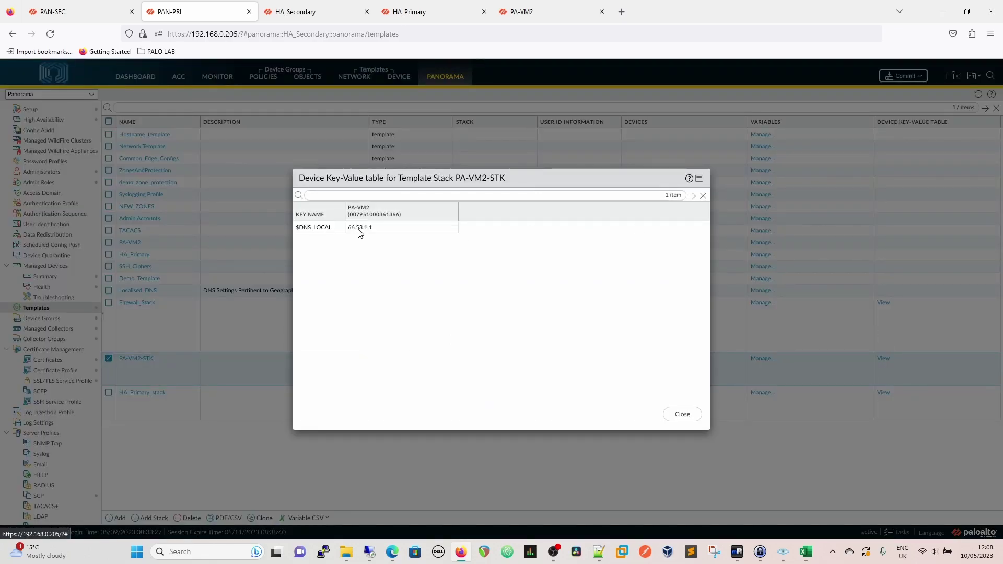
left_click(682, 414)
left_click(884, 395)
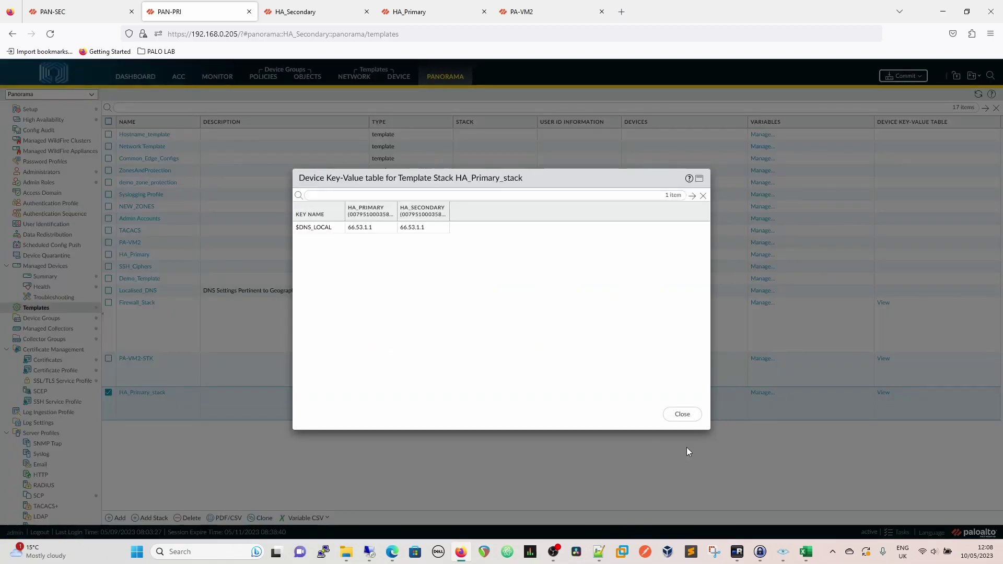
left_click(682, 415)
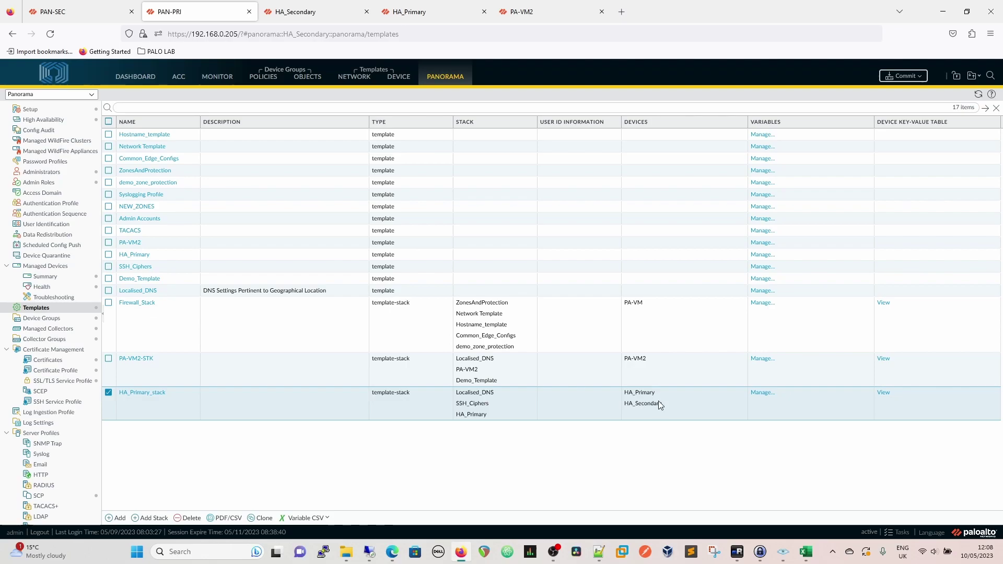
Override $DNS_LOCAL for PA-VM2-STK with 77.53.1.1, description US DNS.
left_click(762, 358)
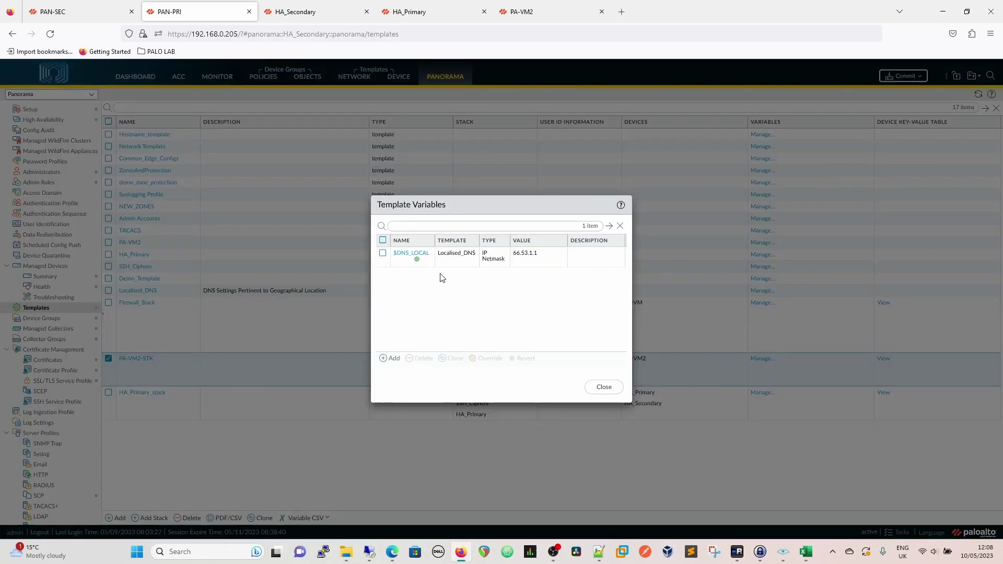
left_click(400, 262)
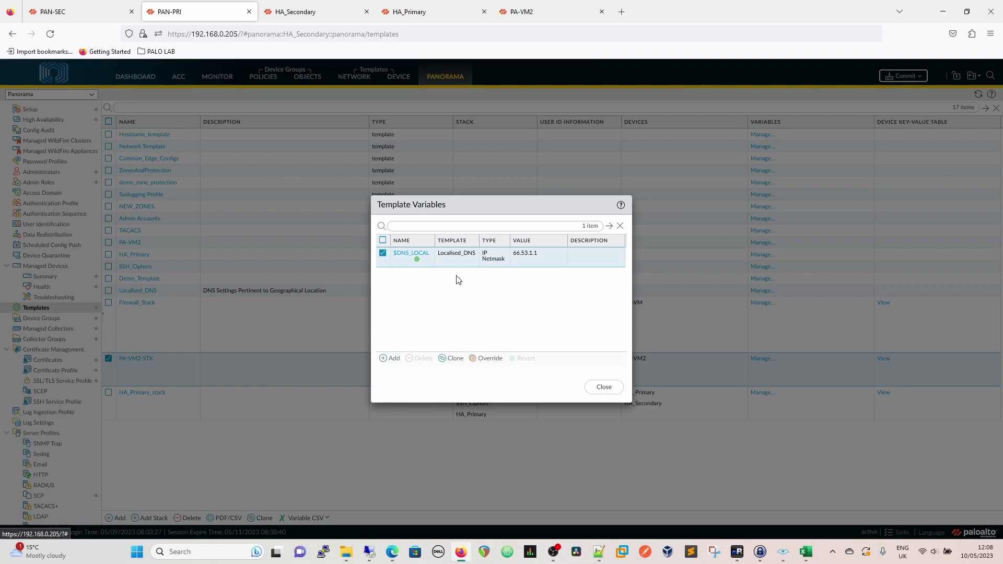
left_click(485, 358)
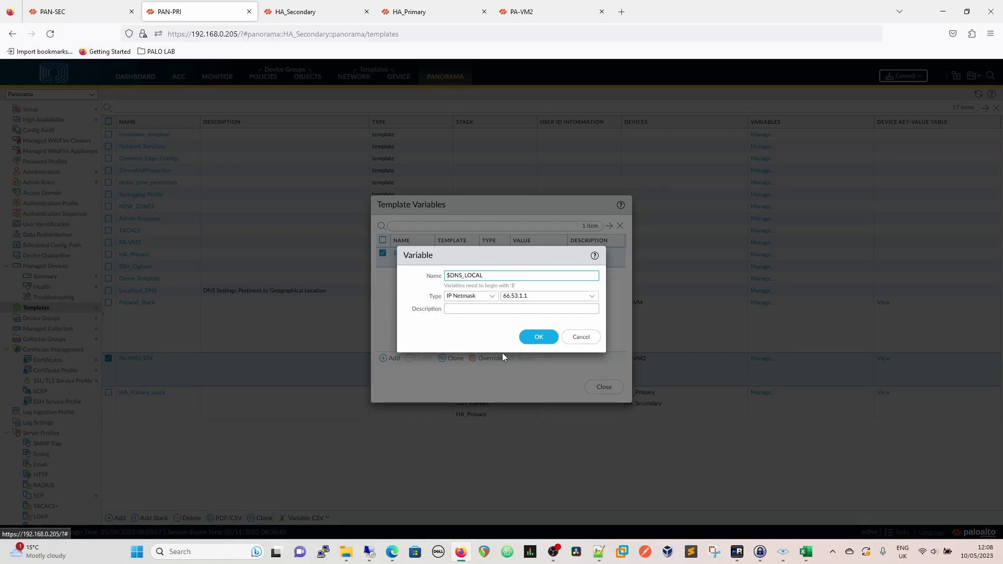
left_click(539, 295)
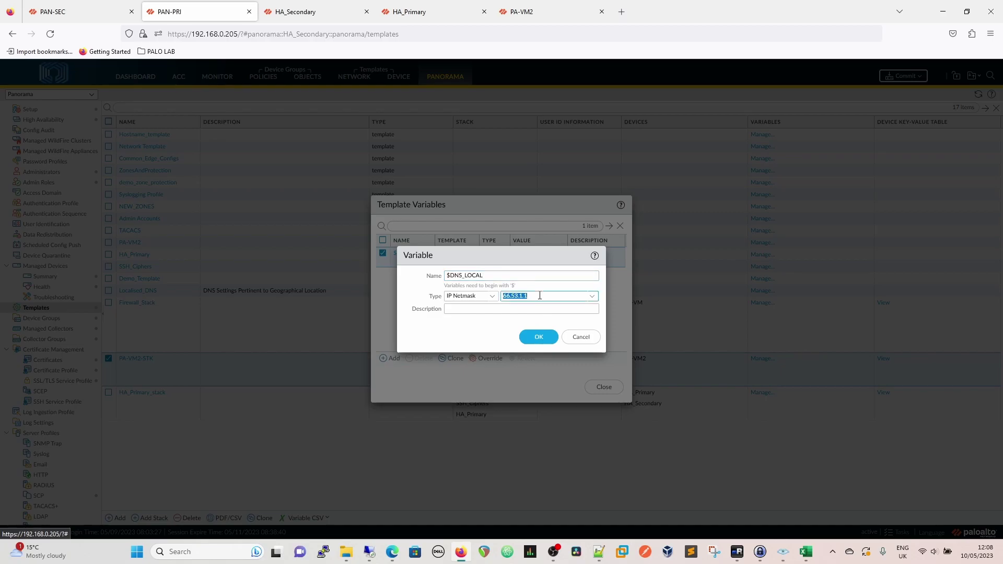
left_click(540, 295)
key("Left")
key("Left")
key("Left")
key("Left")
key("Left")
key("Left")
key("Left")
key("BackSpace")
key("BackSpace")
type("77")
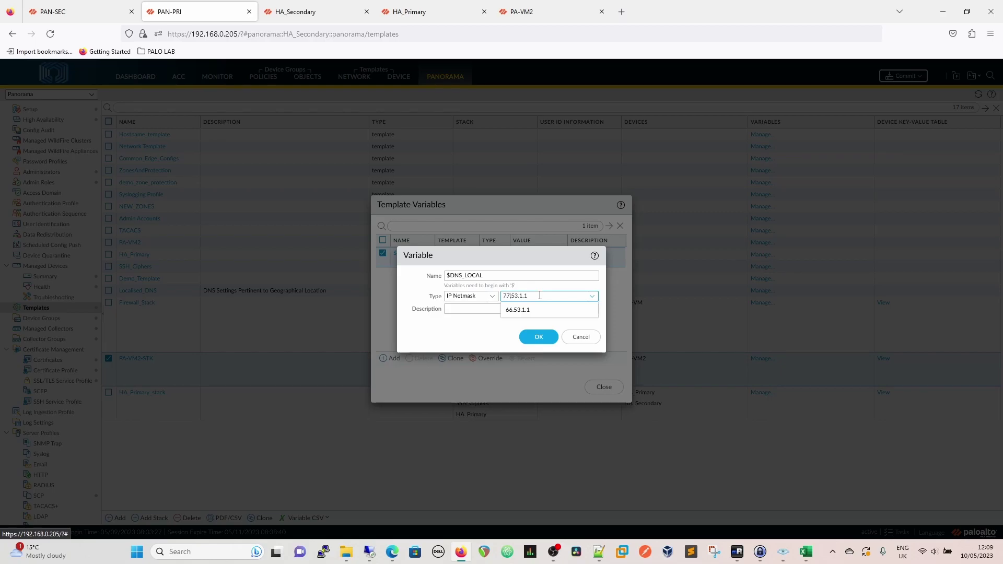
key("Escape")
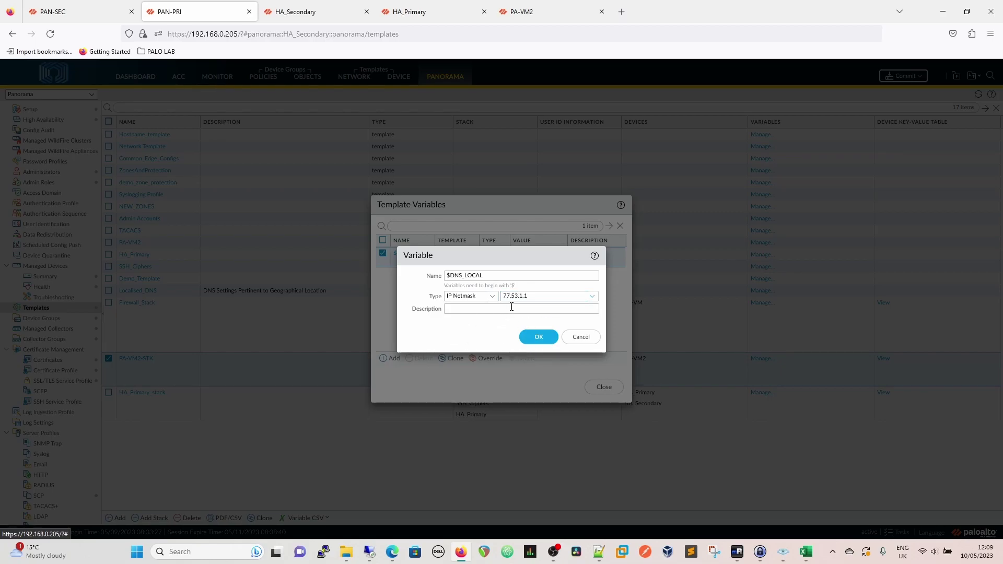
left_click(511, 307)
type("US DNS")
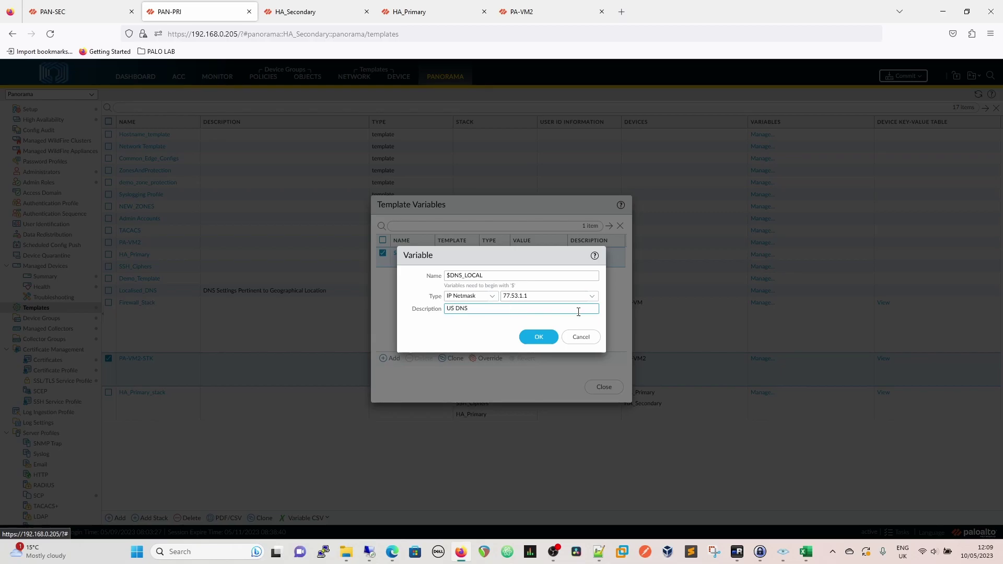
left_click(538, 337)
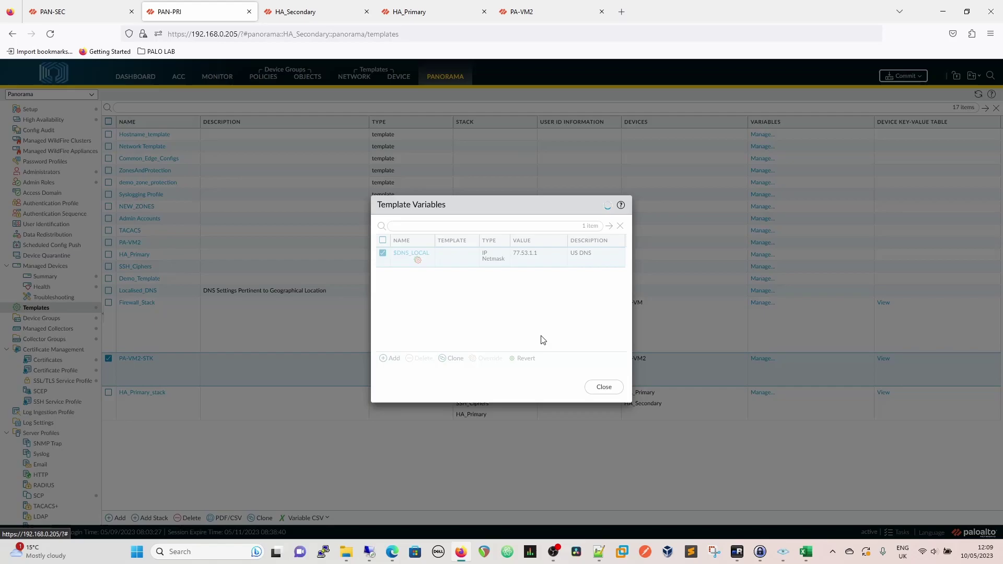
Check the variable values of PA-VM2-STK and HA_Primary_stack in their key-value tables.
left_click(603, 393)
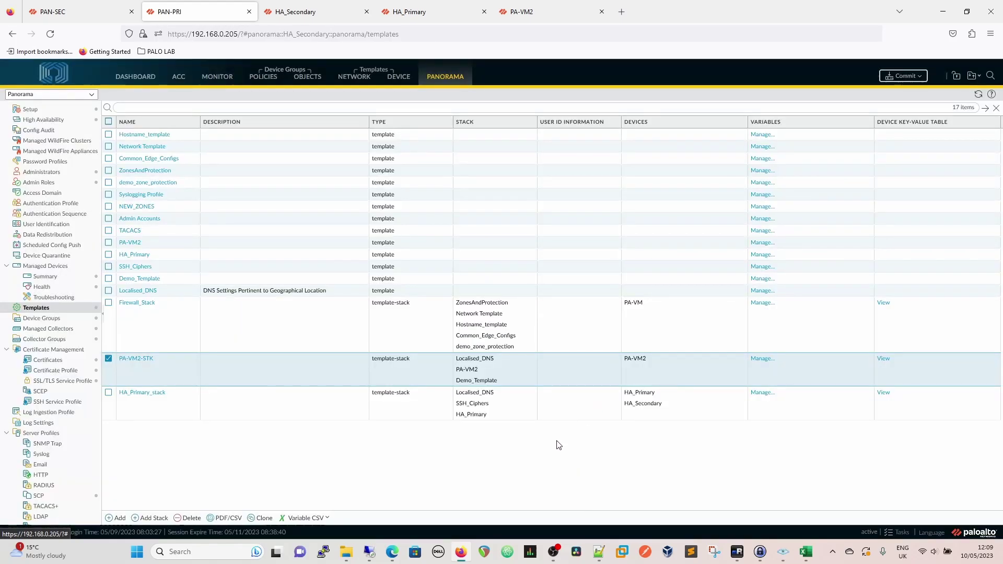
left_click(763, 359)
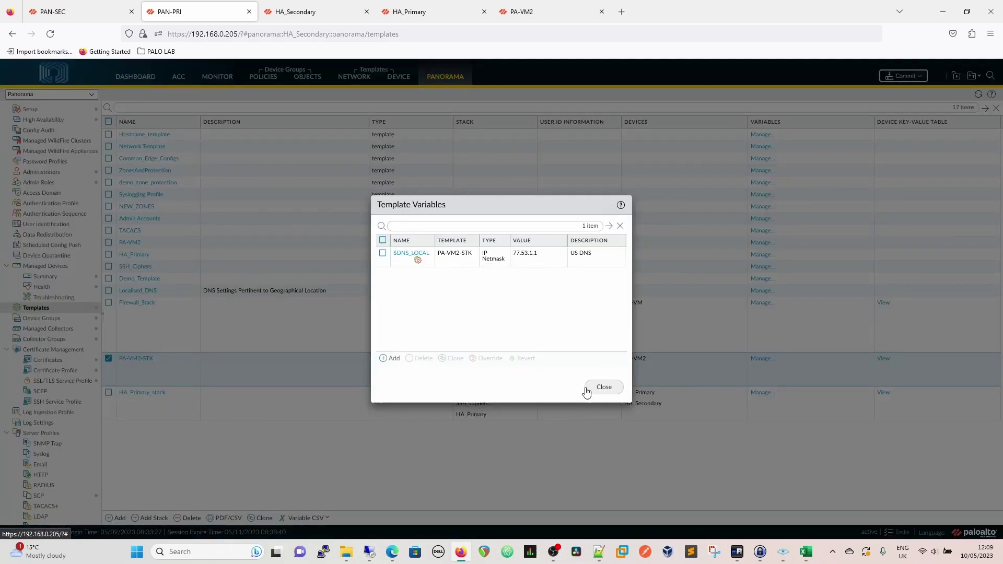
left_click(604, 390)
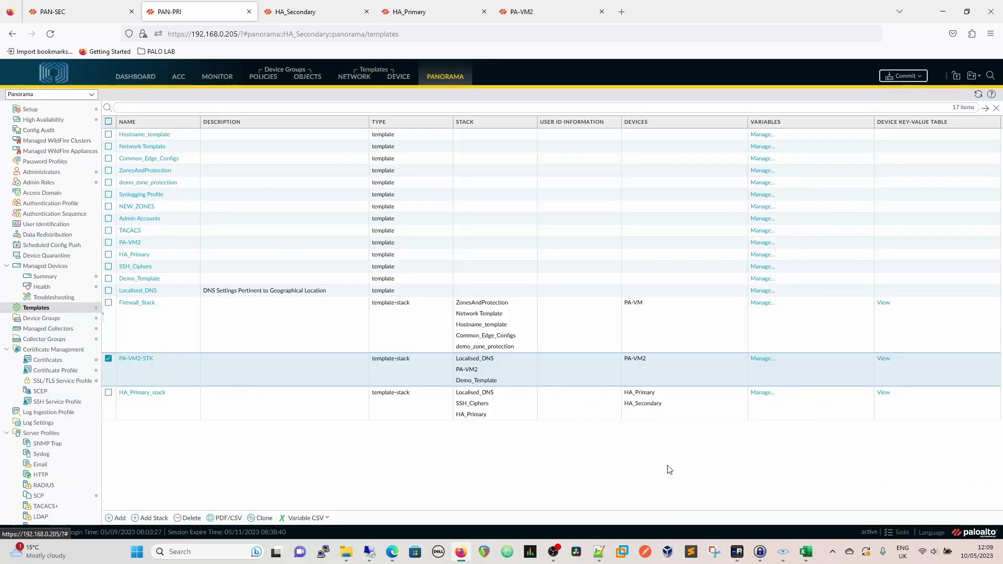
left_click(883, 393)
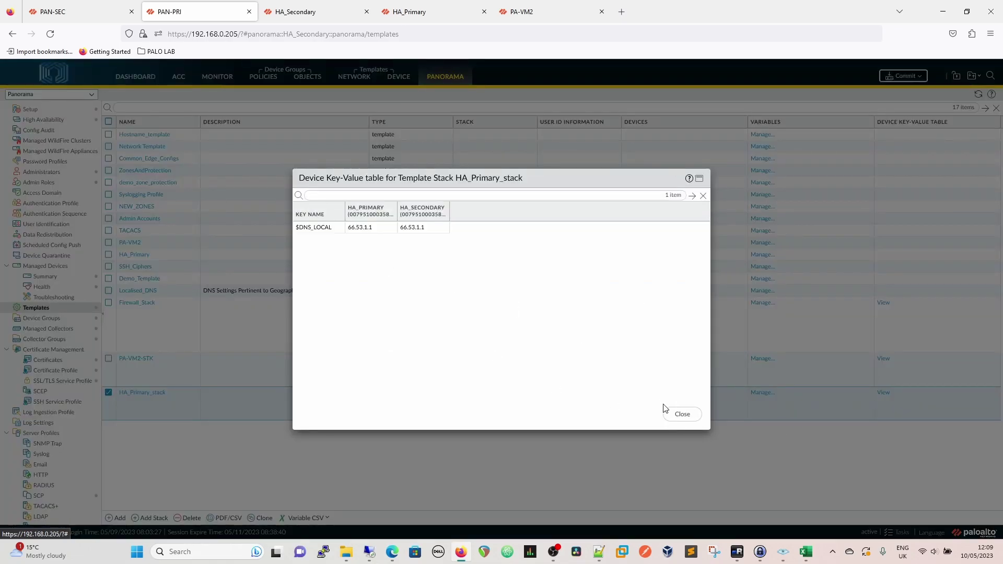
left_click(679, 413)
left_click(883, 358)
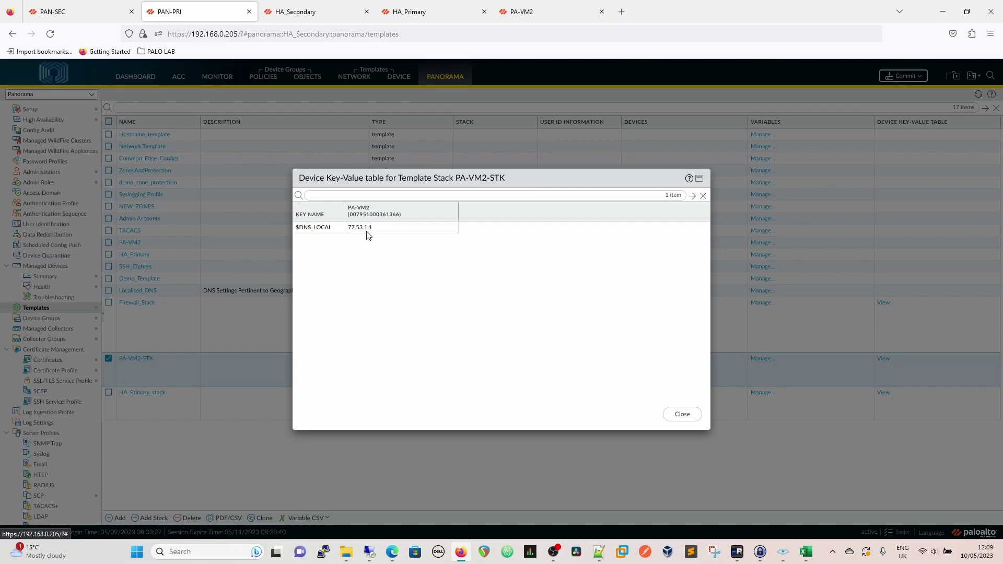
left_click(682, 414)
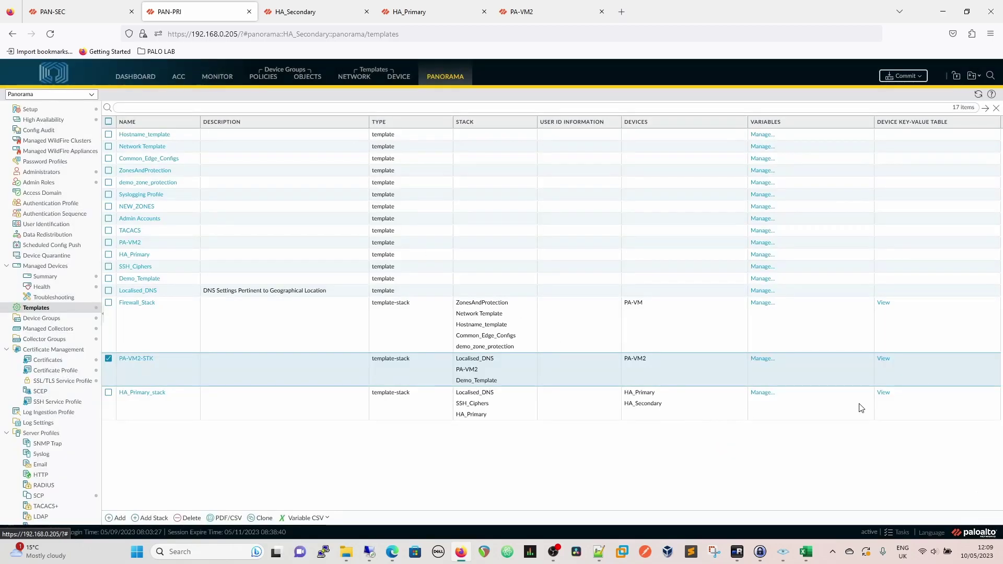
Override $DNS_LOCAL for HA_Primary_stack with 11.53.1.1, description UK DNS.
left_click(761, 393)
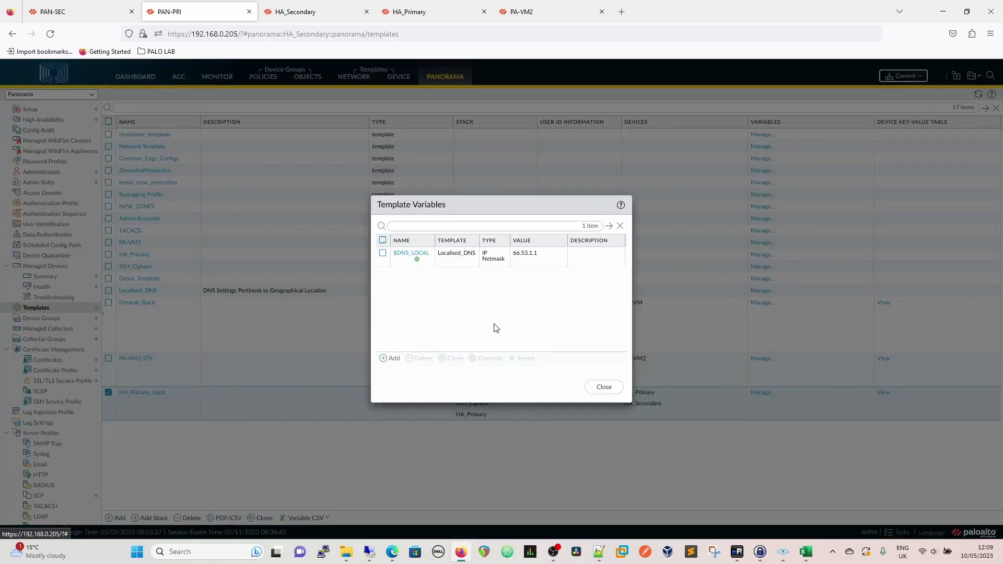
left_click(397, 264)
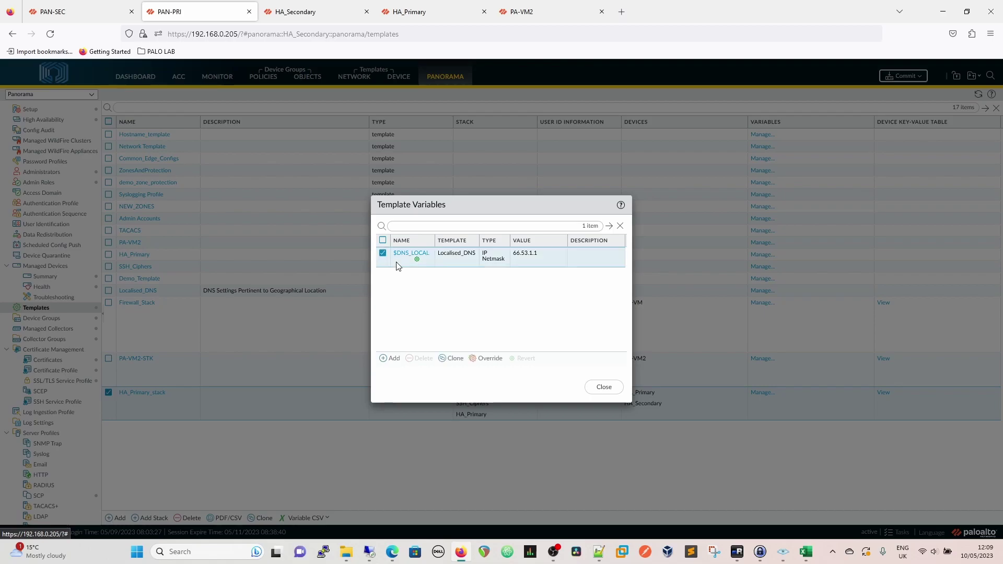
left_click(488, 361)
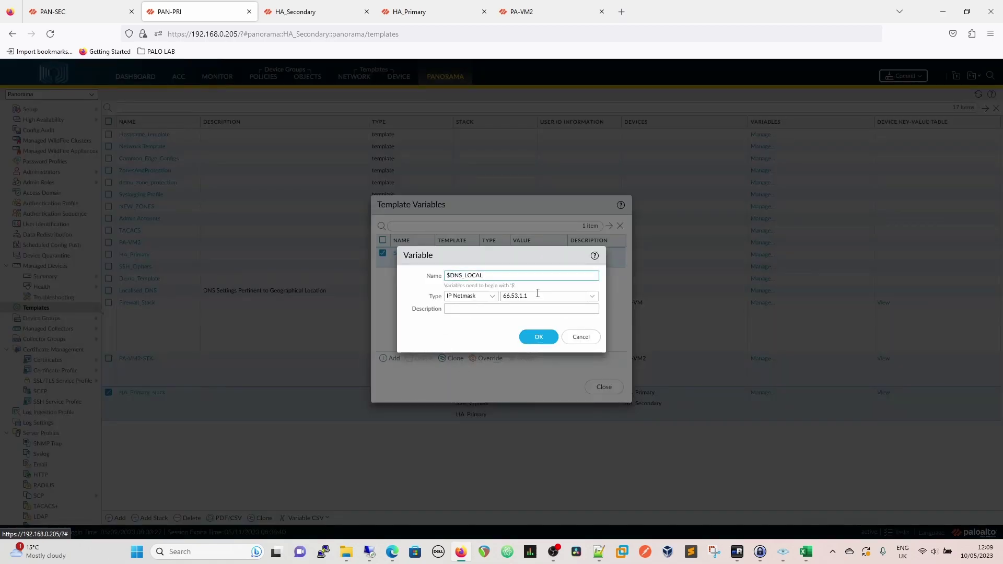
double_click(507, 295)
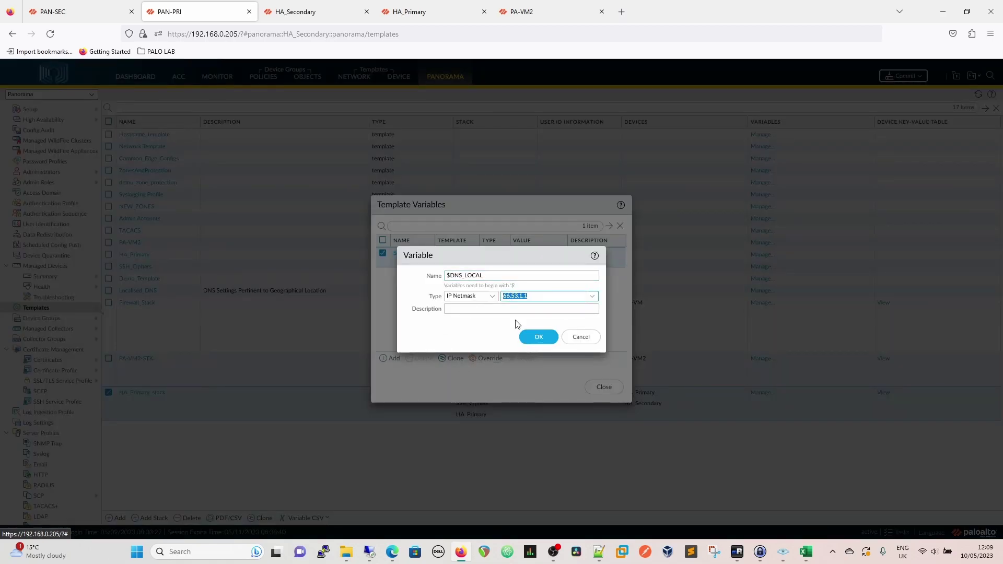
key("Home")
key("Delete")
key("Delete")
key("Delete")
type("11")
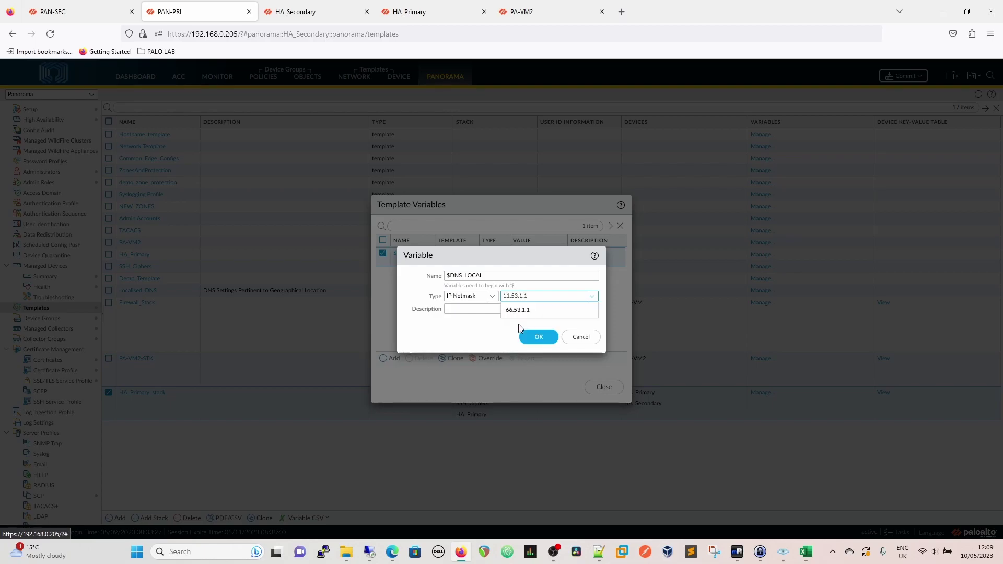
type(".")
left_click(488, 309)
type("UK")
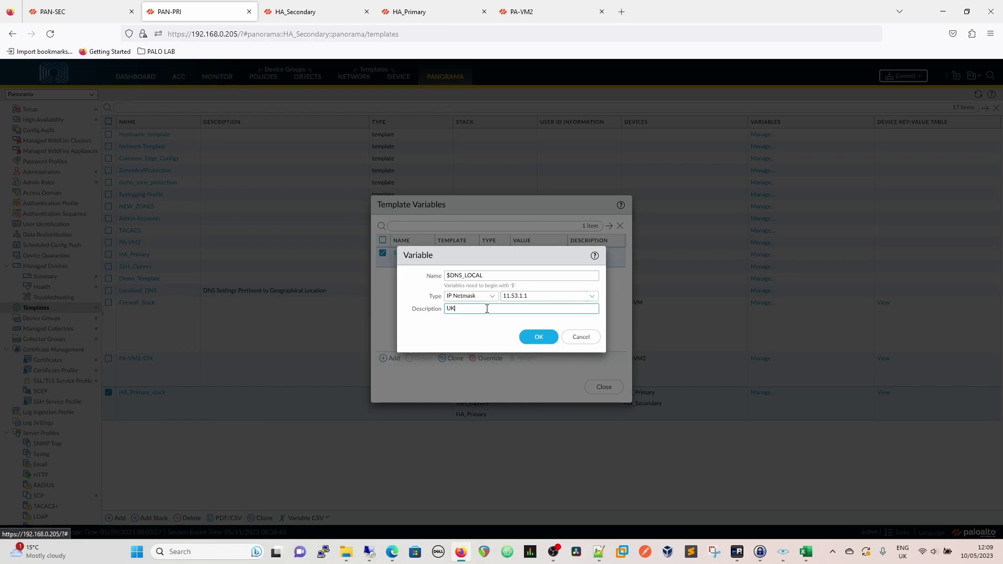
type(" DNS")
left_click(527, 337)
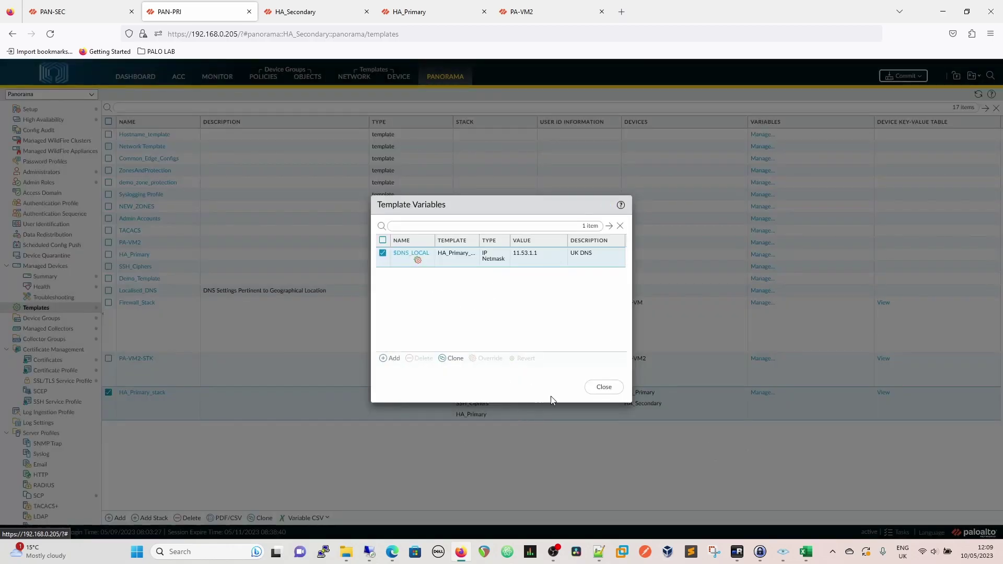
left_click(604, 388)
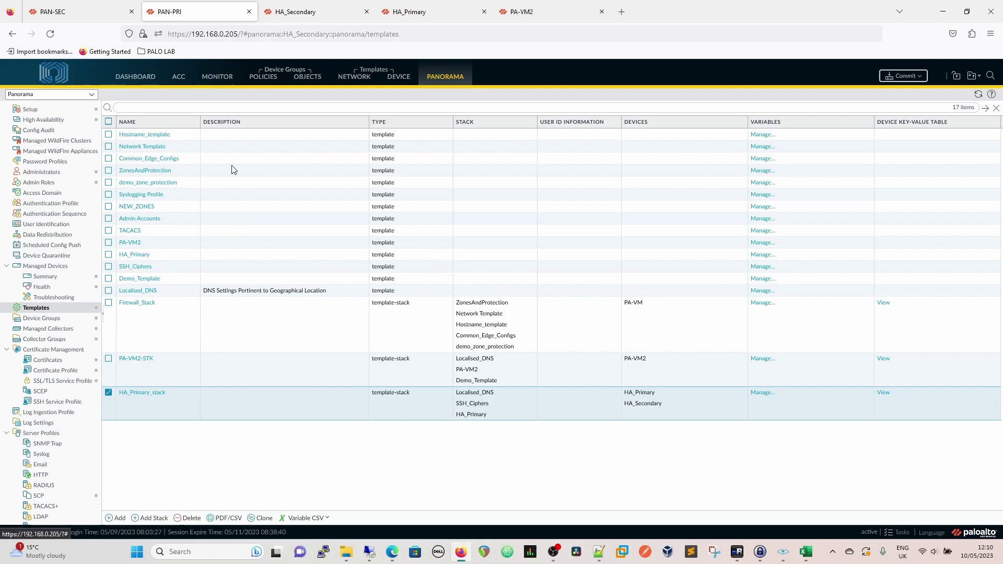
Edit Localised_DNS's own $DNS_LOCAL variable, replacing 66.53.1.1 with 22.53.1.1.
left_click(758, 291)
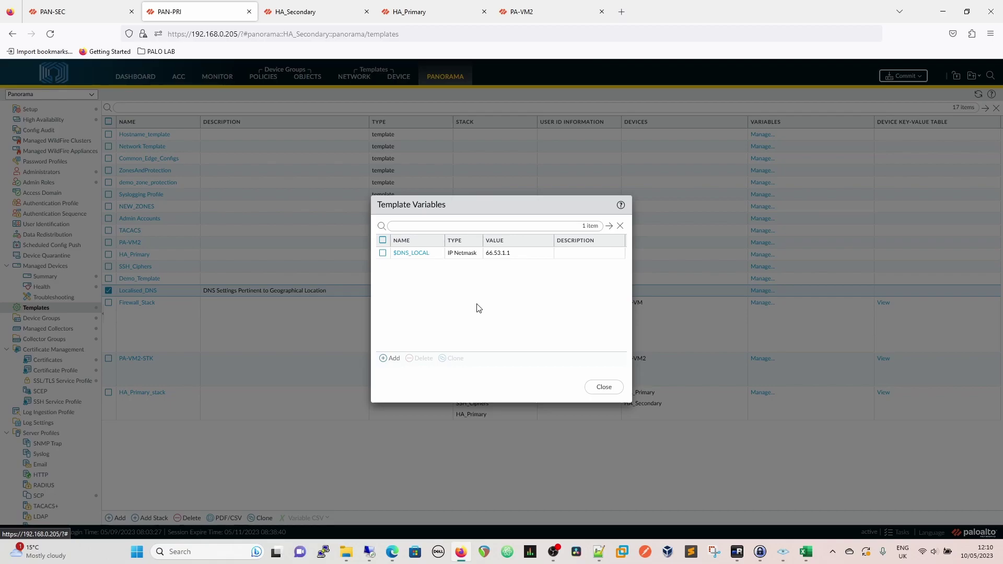
left_click(605, 387)
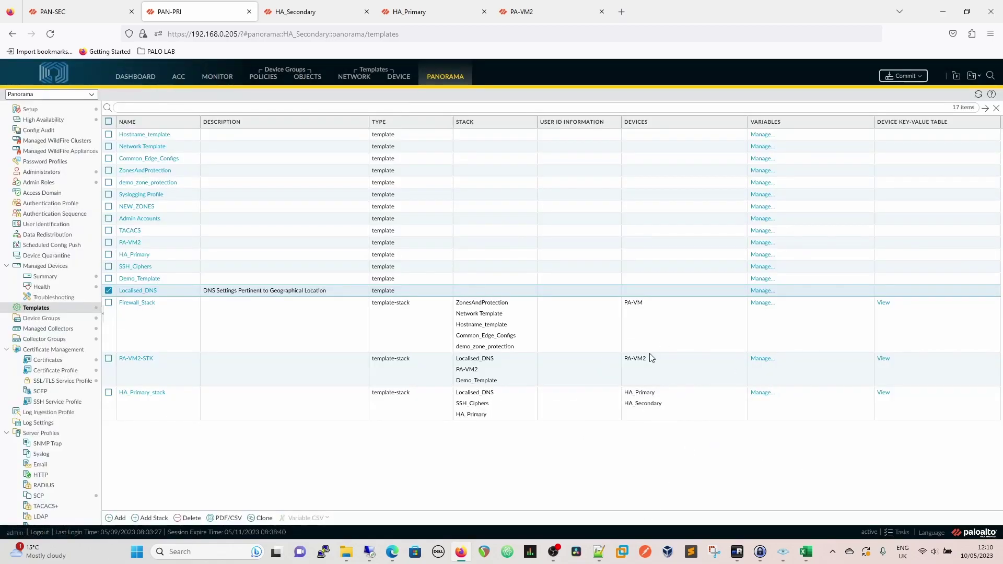
left_click(763, 289)
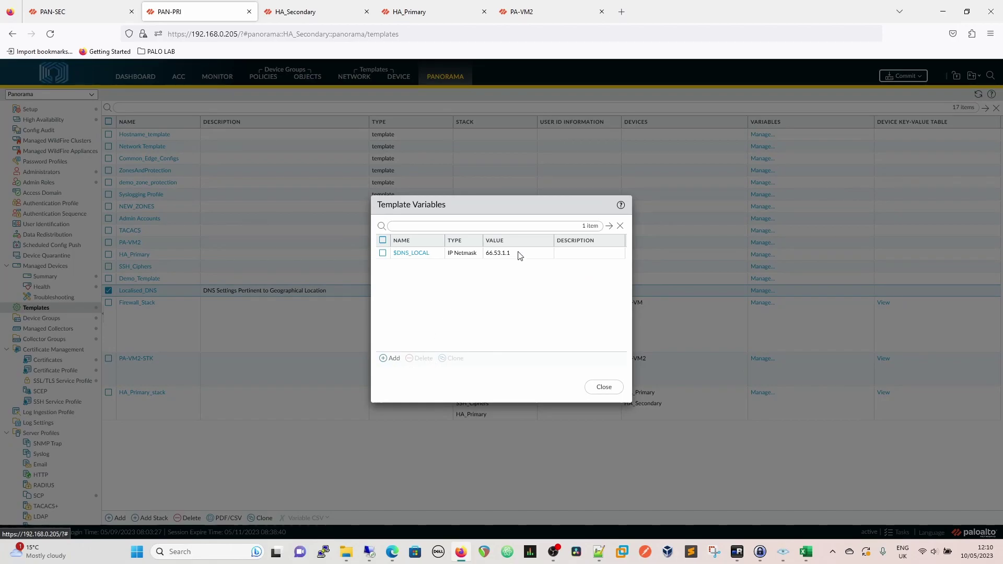
left_click(519, 254)
left_click(413, 253)
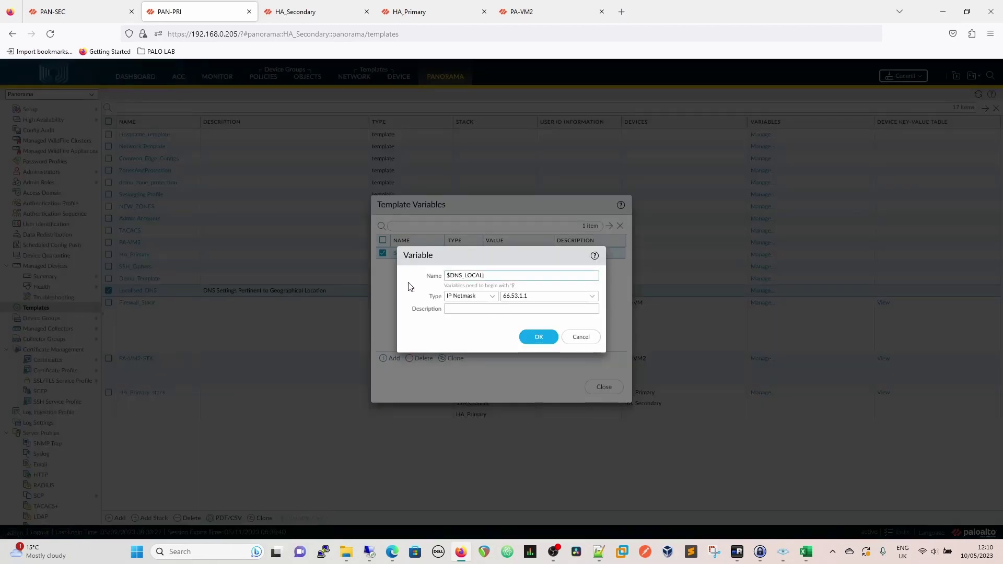
left_click(534, 296)
left_click(518, 297)
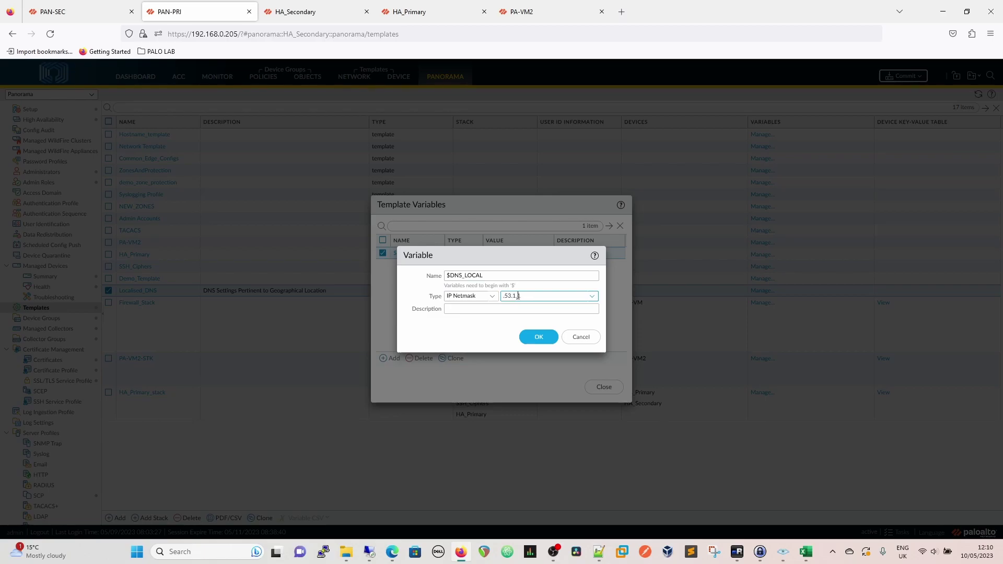
type("22")
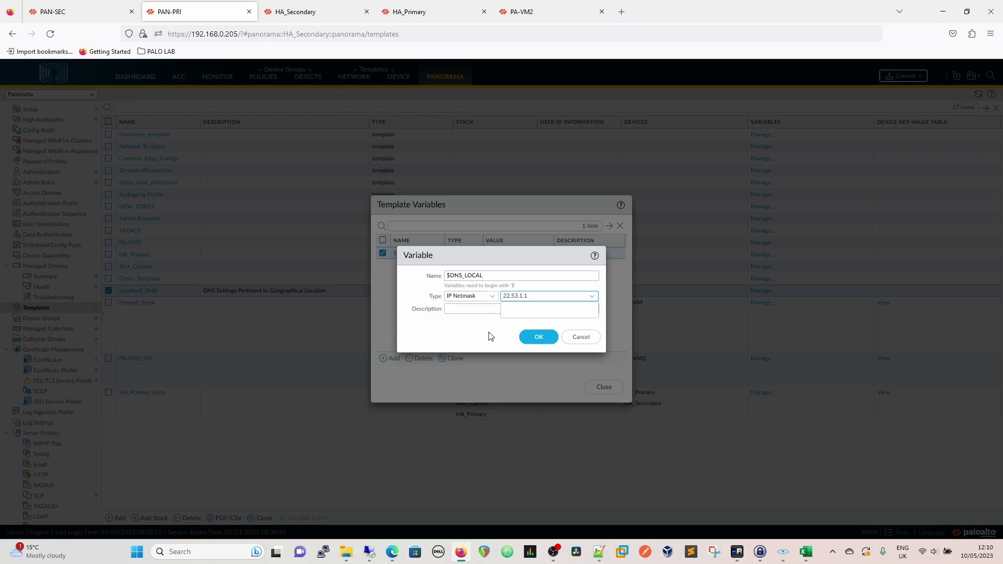
left_click(491, 336)
left_click(540, 337)
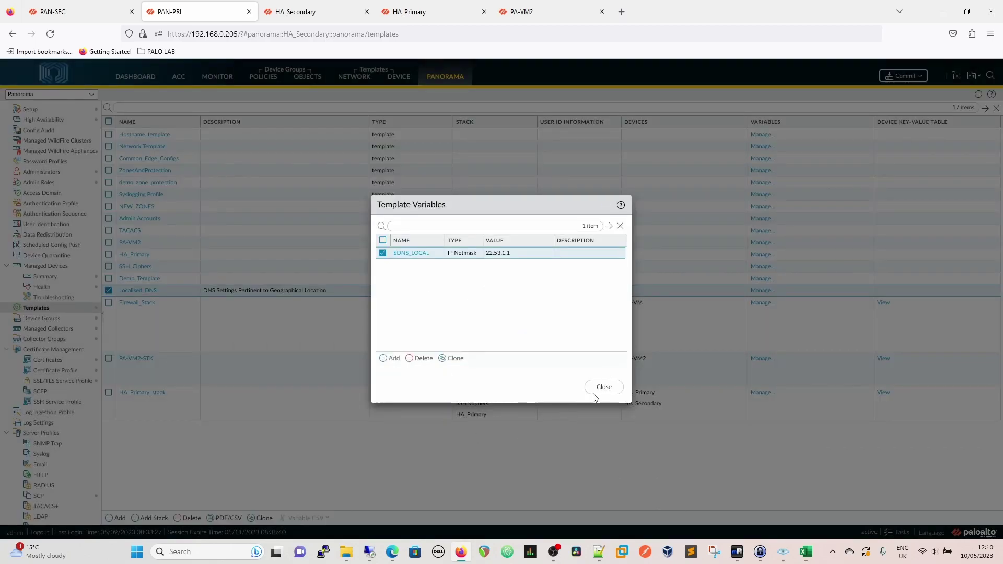
left_click(600, 390)
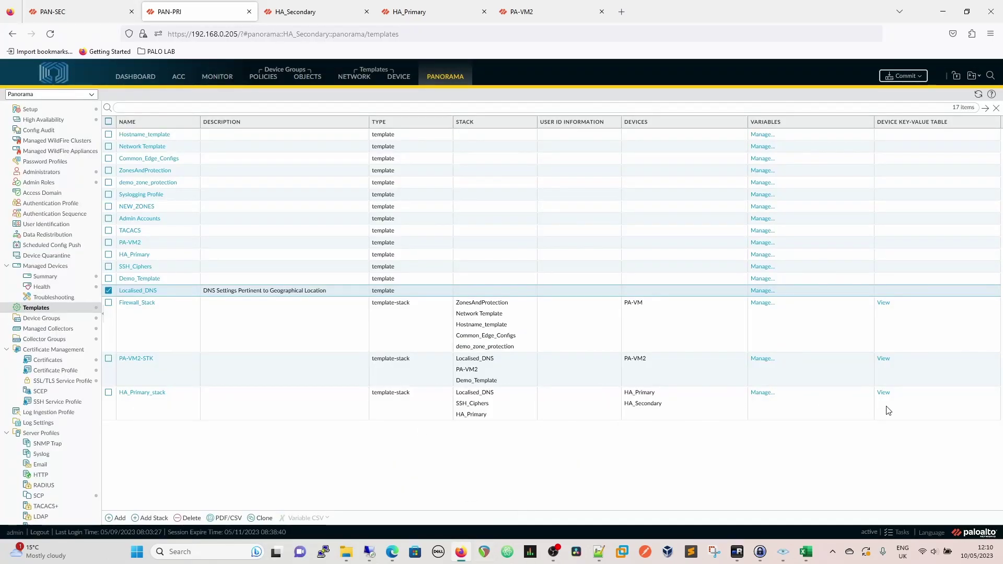
left_click(851, 415)
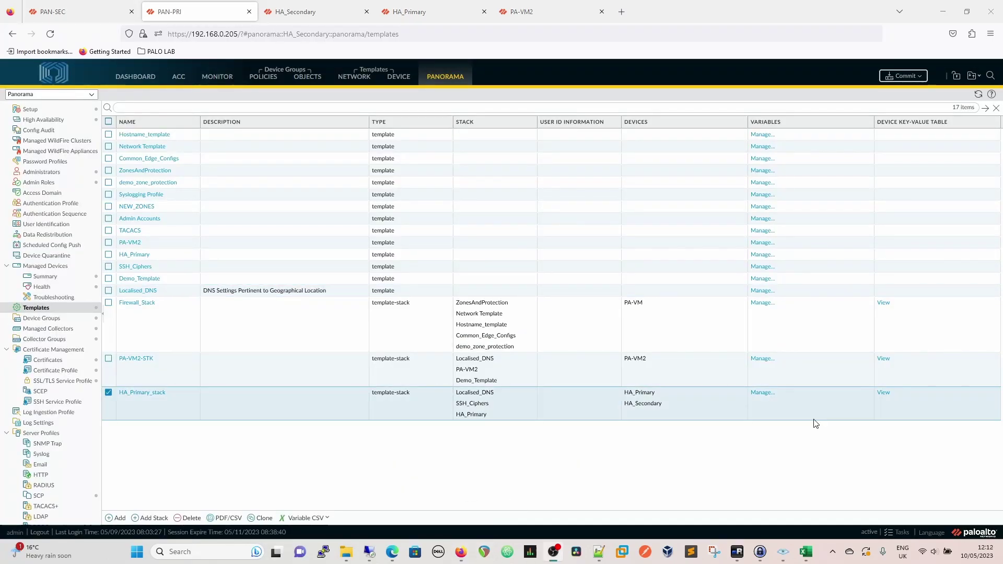
left_click(883, 359)
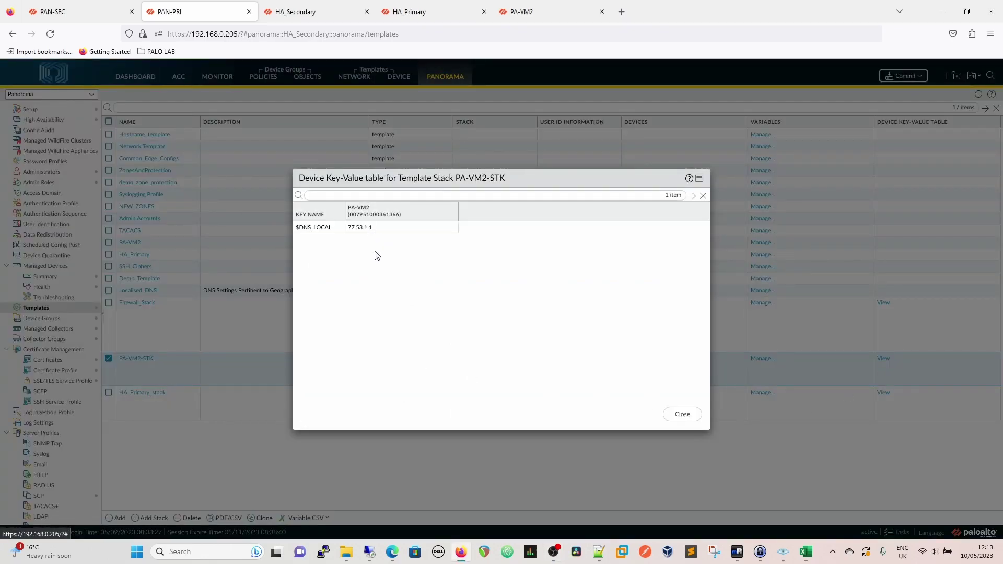
left_click(678, 424)
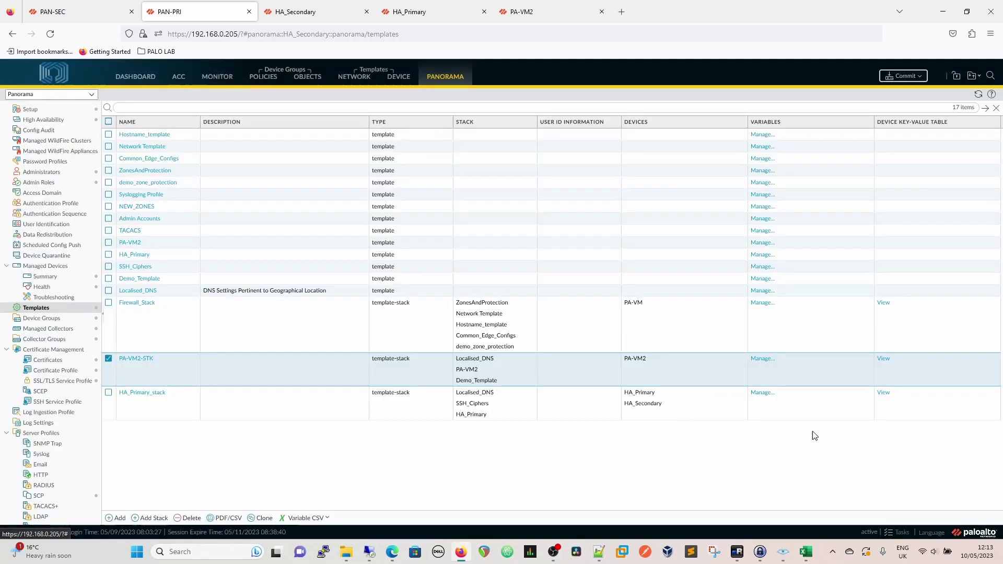
left_click(883, 393)
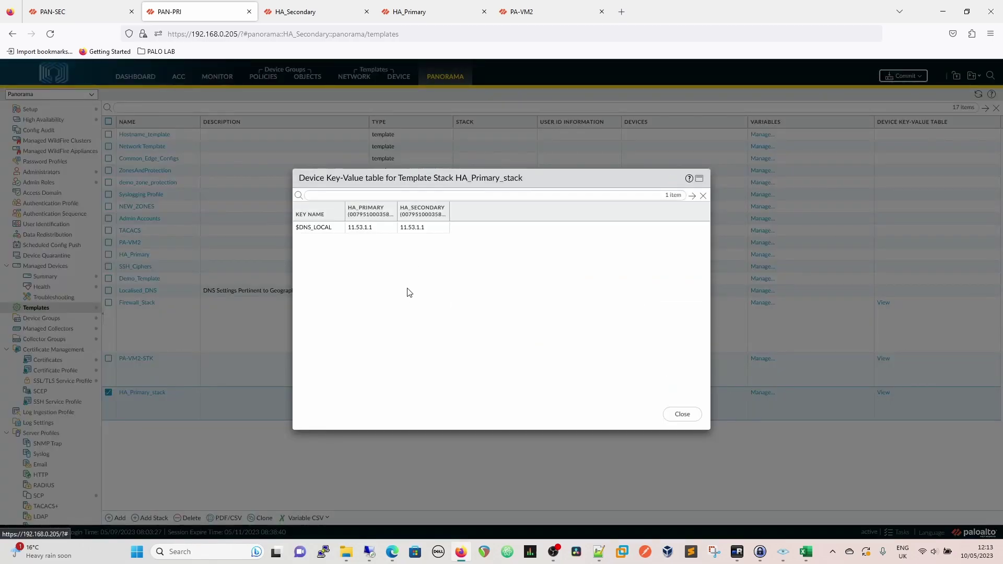
left_click(691, 417)
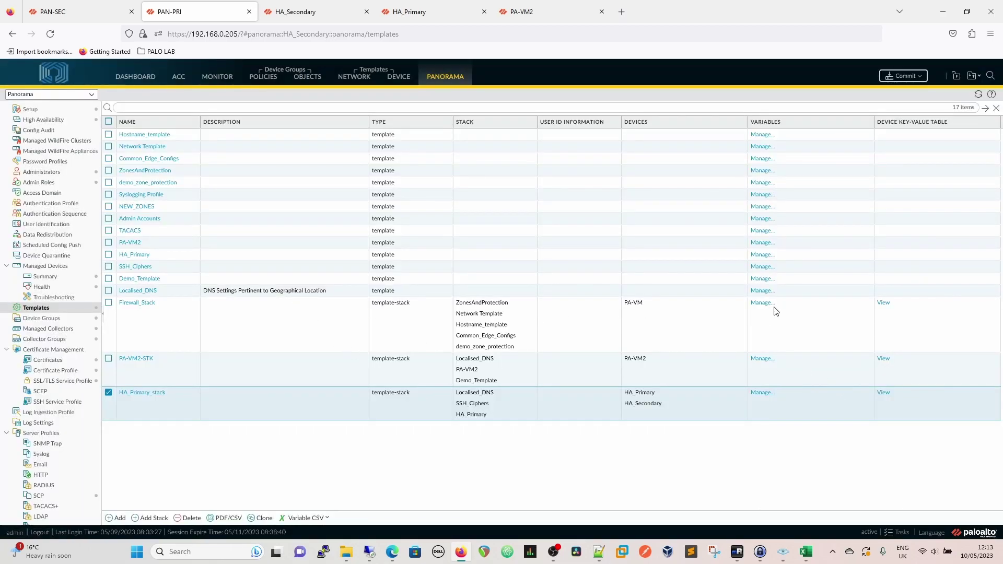
left_click(760, 292)
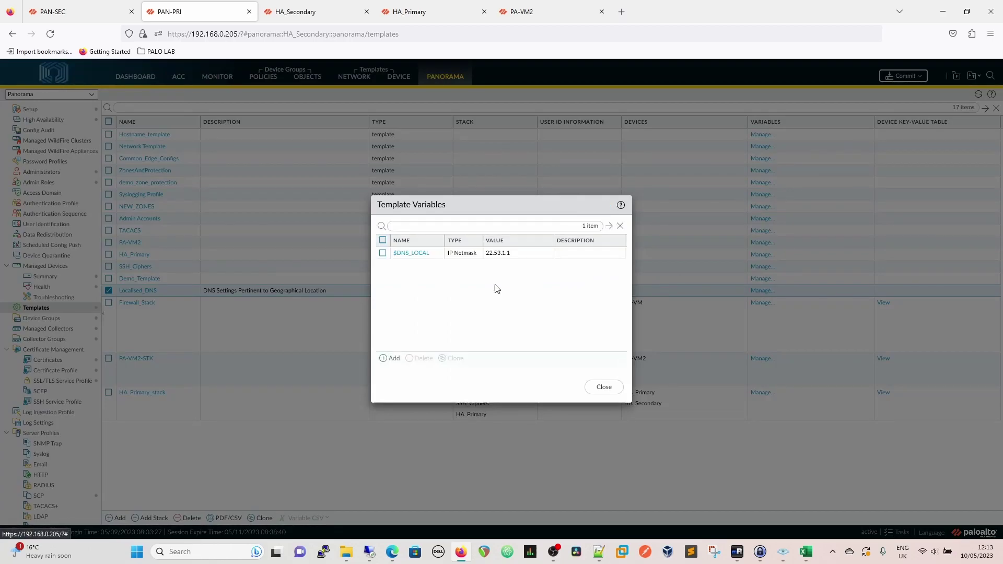
Revert PA-VM2-STK's $DNS_LOCAL override to the inherited template value.
left_click(603, 387)
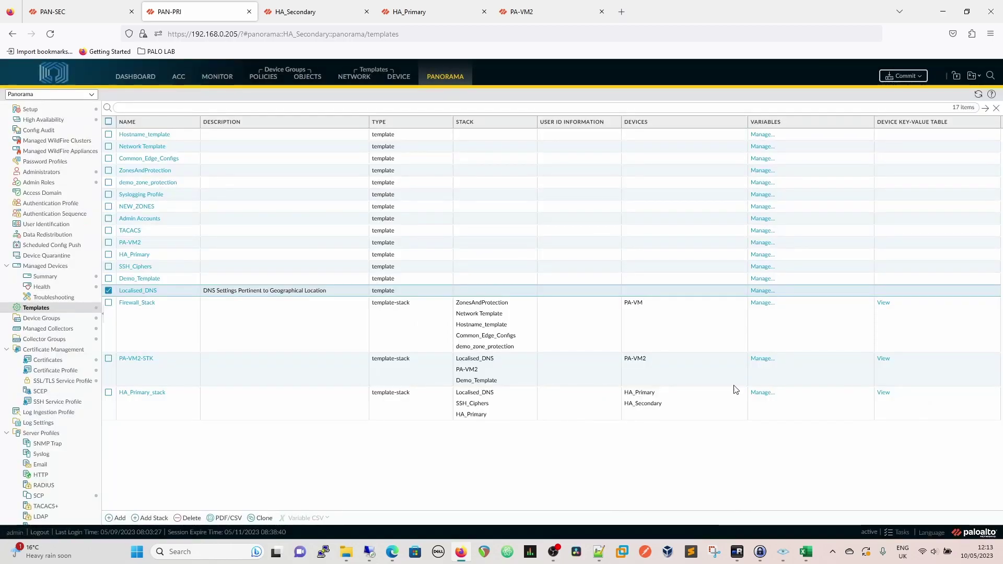
left_click(762, 359)
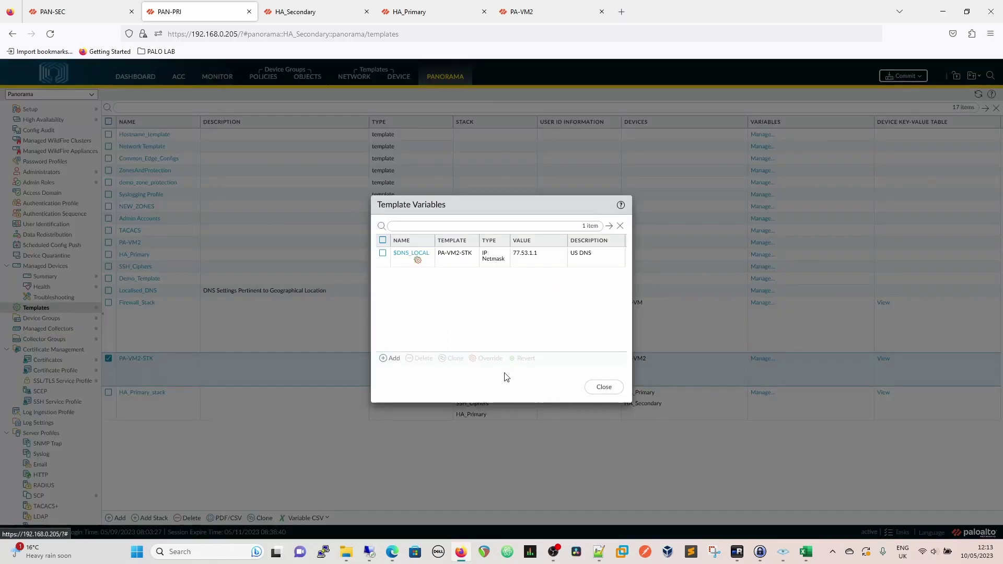
left_click(403, 264)
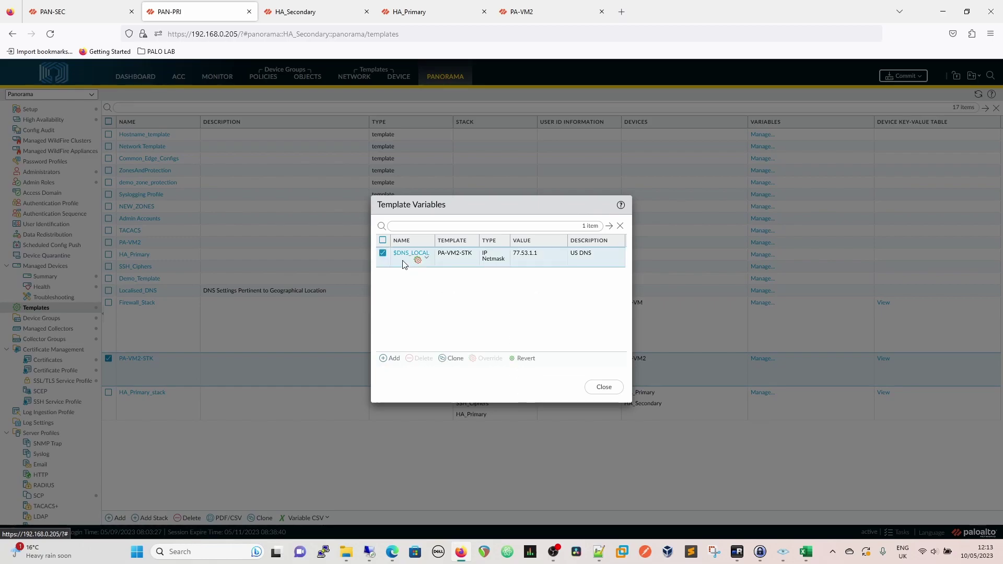
left_click(523, 360)
left_click(491, 331)
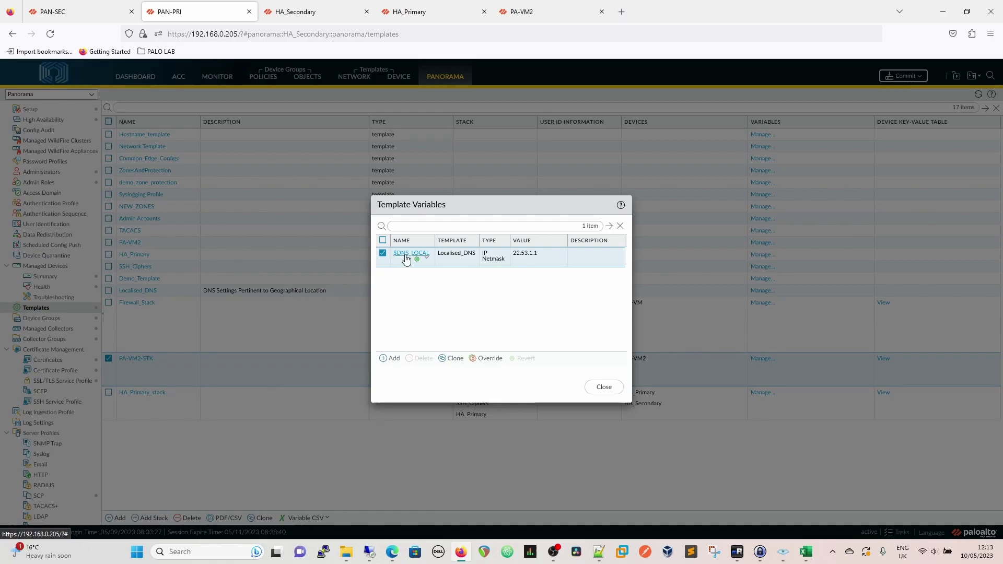
Override PA-VM2-STK's $DNS_LOCAL again with 77.53.1.1, description US DNS.
left_click(487, 359)
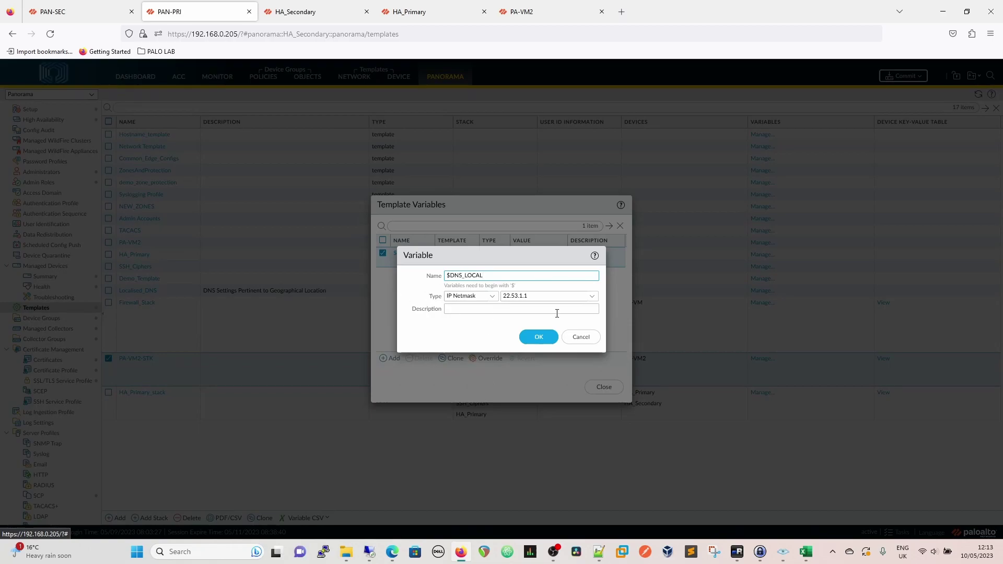
triple_click(511, 296)
left_click(509, 297)
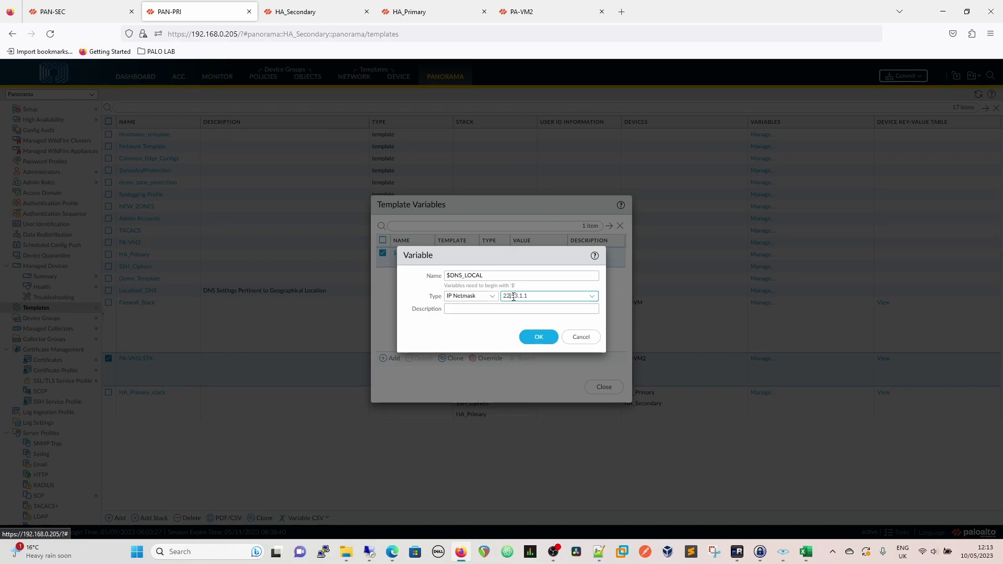
key("BackSpace")
key("BackSpace")
type("77")
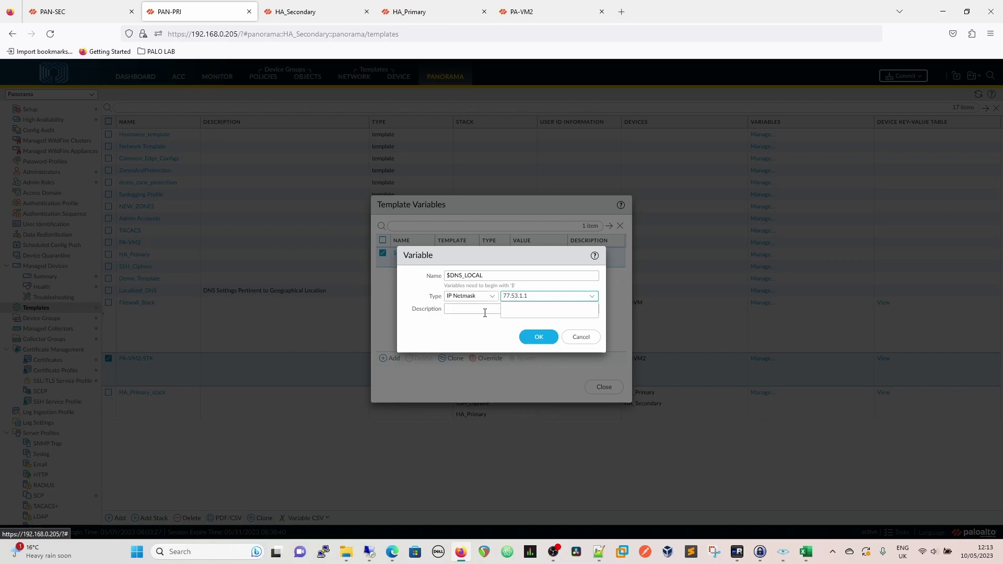
left_click(483, 310)
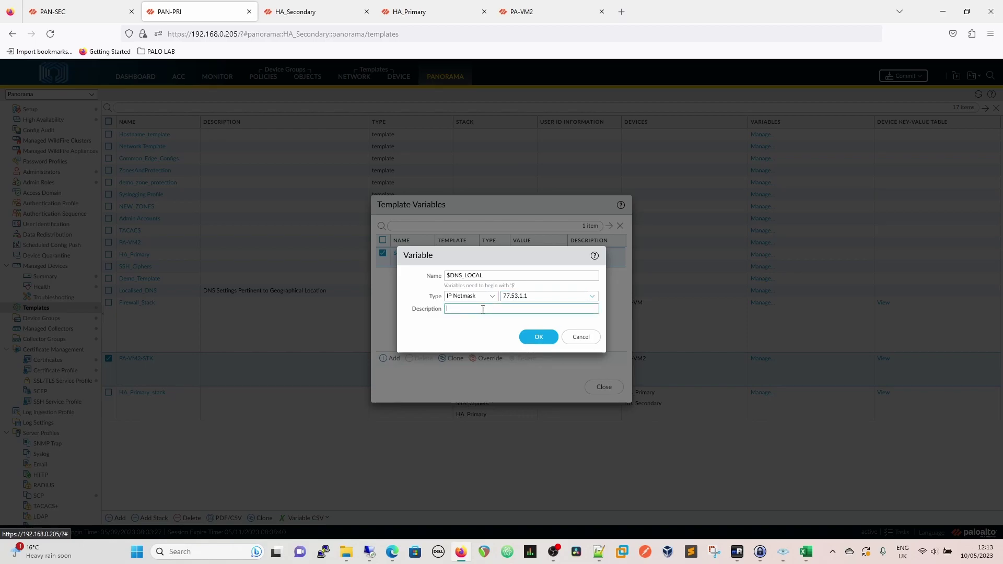
type("US DNS")
left_click(526, 336)
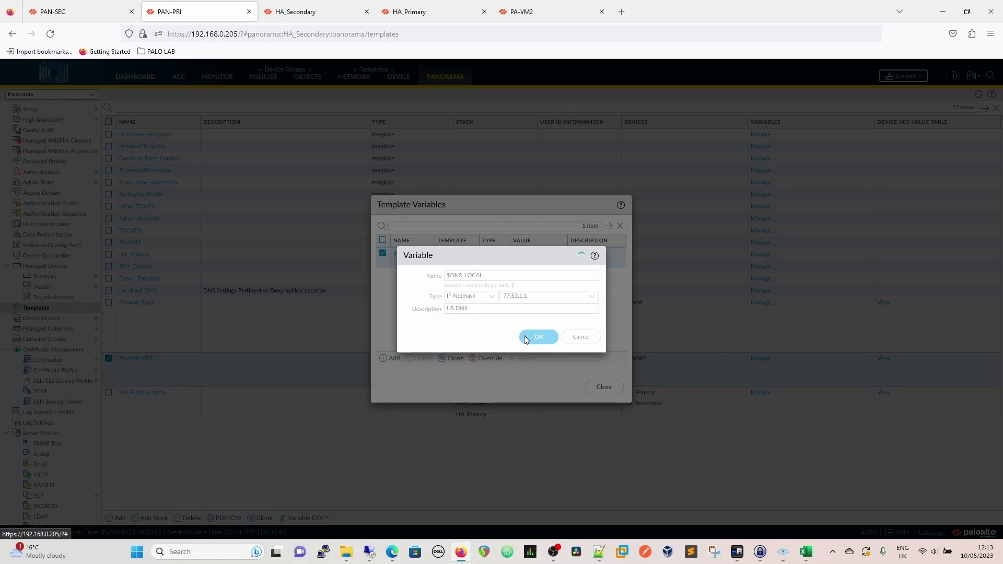
left_click(606, 387)
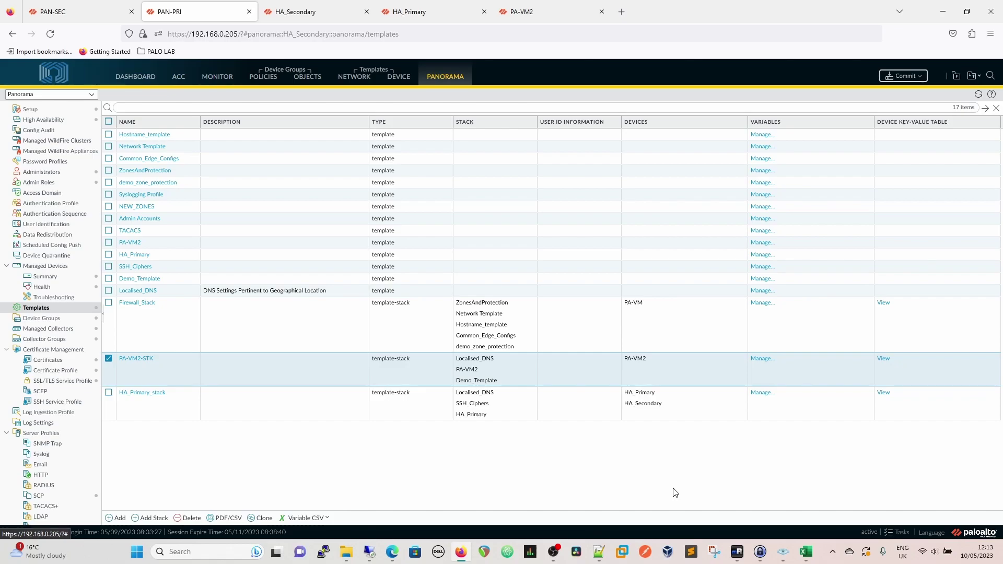
Start a Commit and Push of the template and stack changes.
left_click(923, 77)
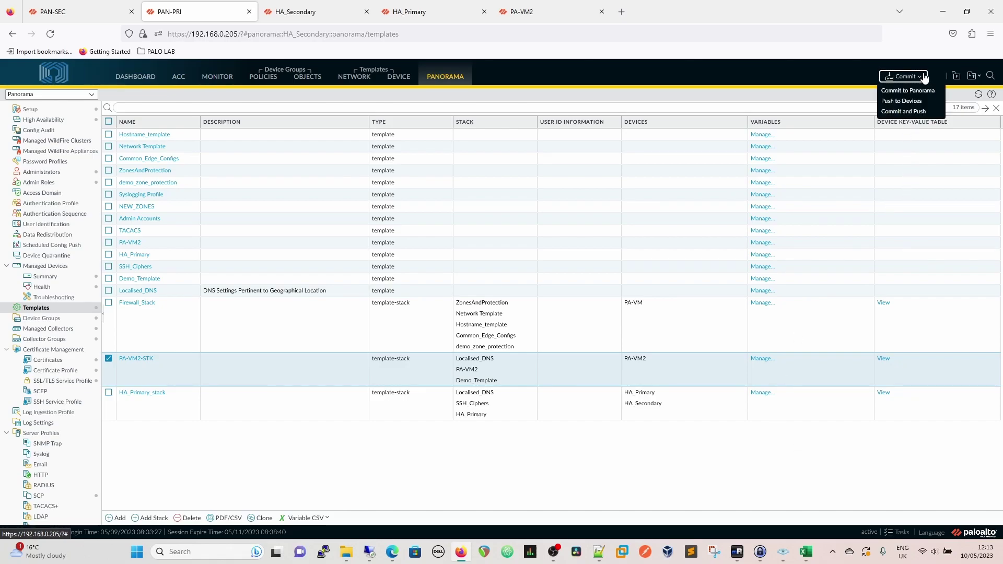
left_click(903, 111)
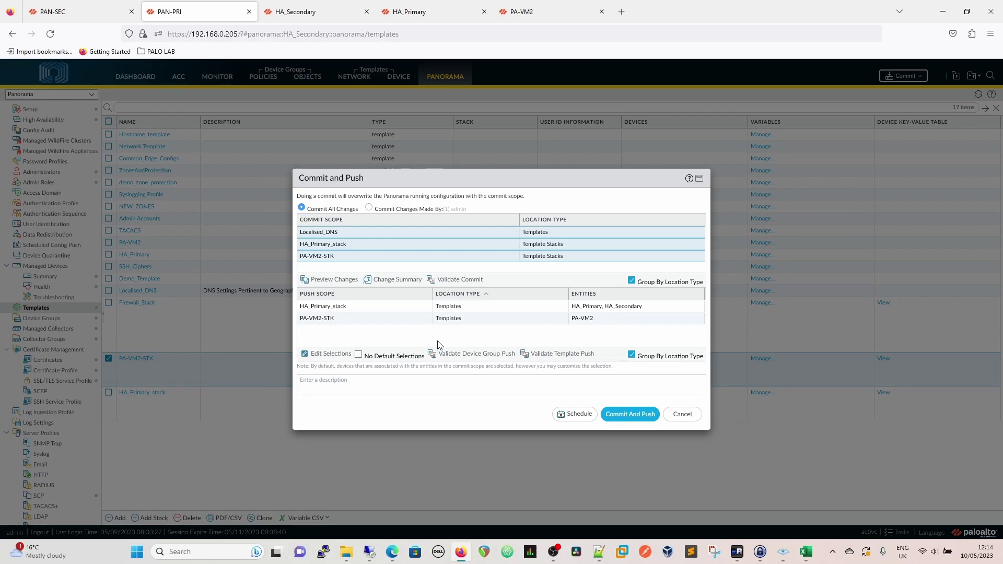
Preview the config diff showing $DNS_LOCAL 22.53.1.1 and Localised_DNS in PA-VM2-STK, then close it.
left_click(329, 285)
left_click(541, 321)
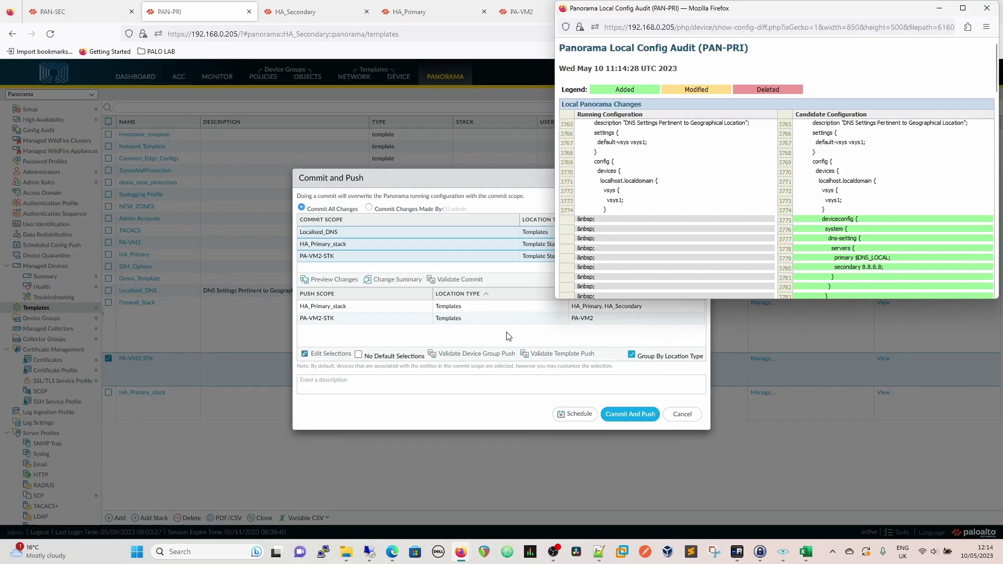
scroll(760, 219, "down", 4)
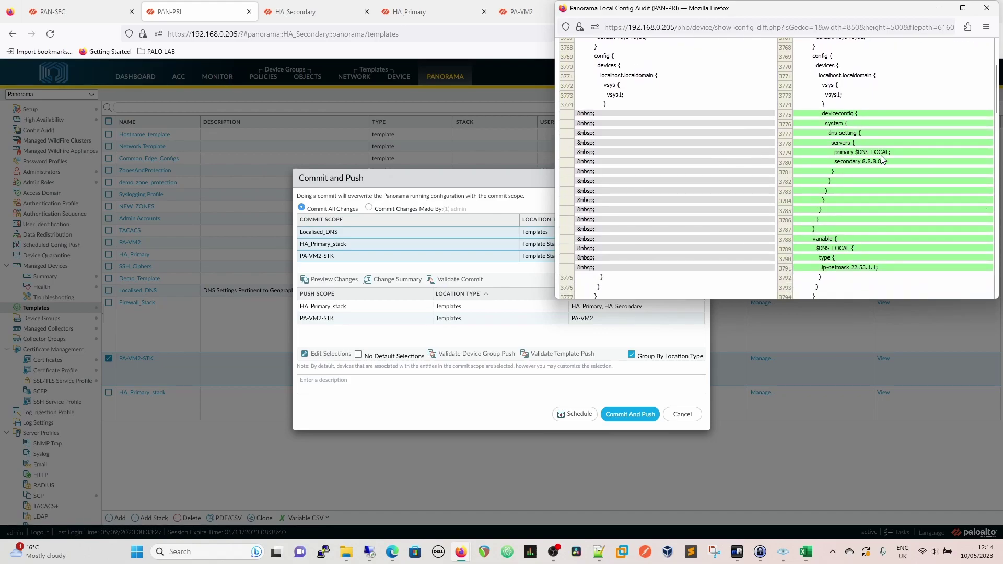
scroll(881, 160, "down", 2)
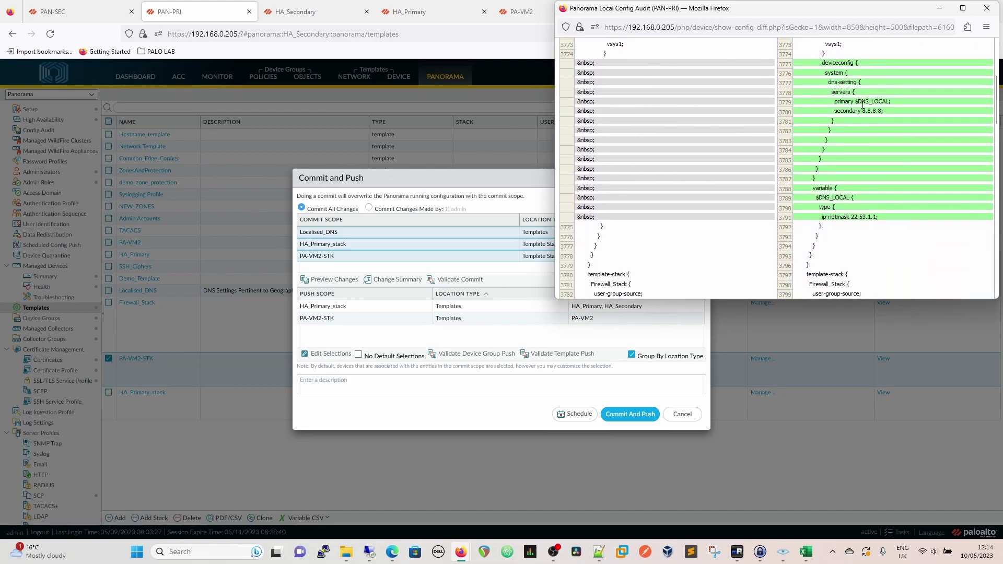
left_click_drag(858, 13, 529, 64)
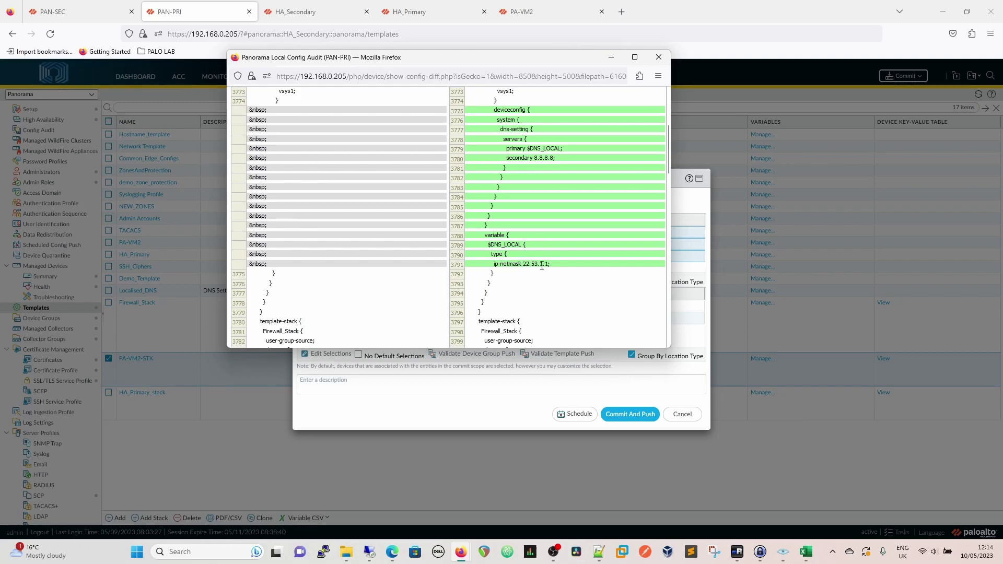
scroll(530, 139, "up", 2)
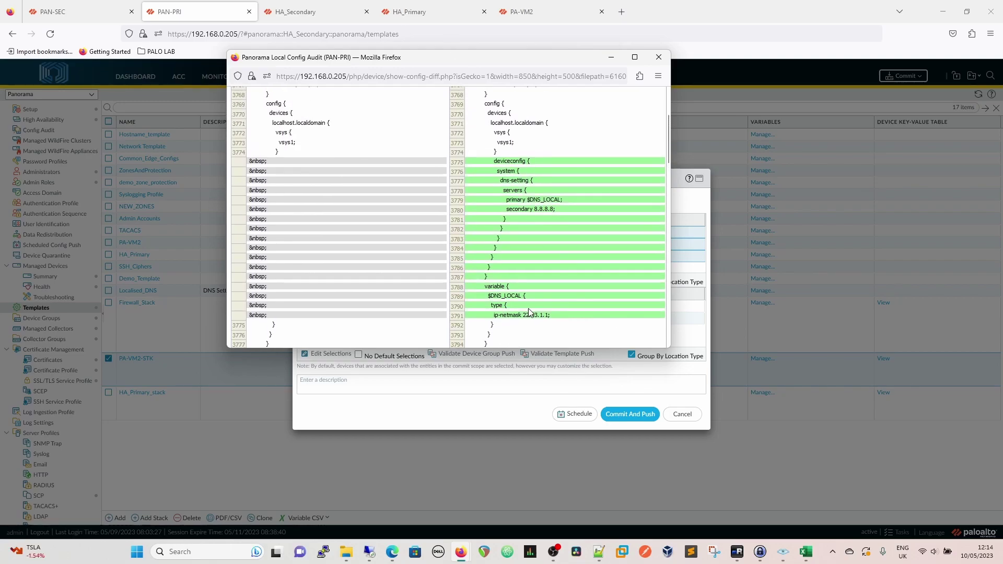
scroll(533, 312, "down", 4)
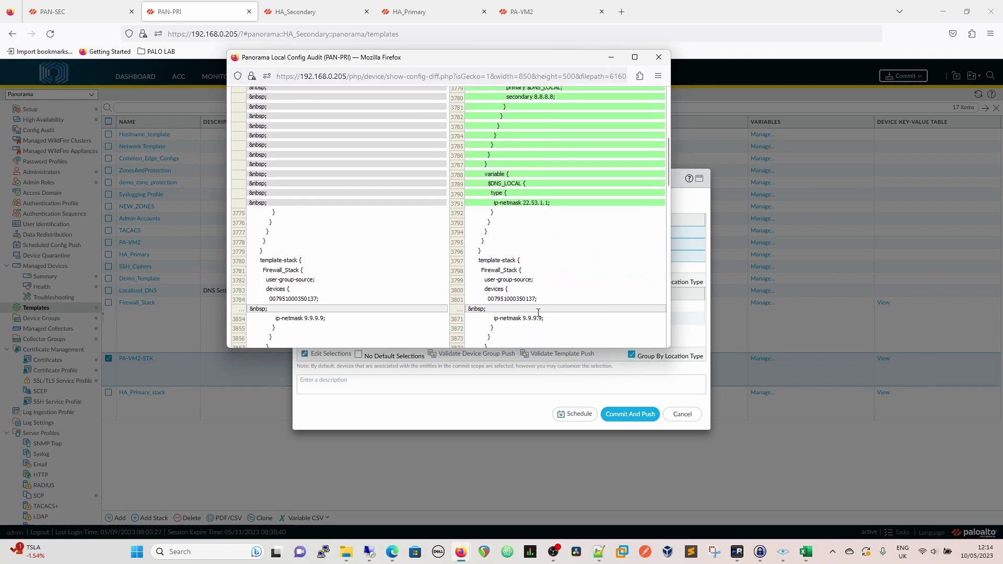
scroll(537, 313, "down", 3)
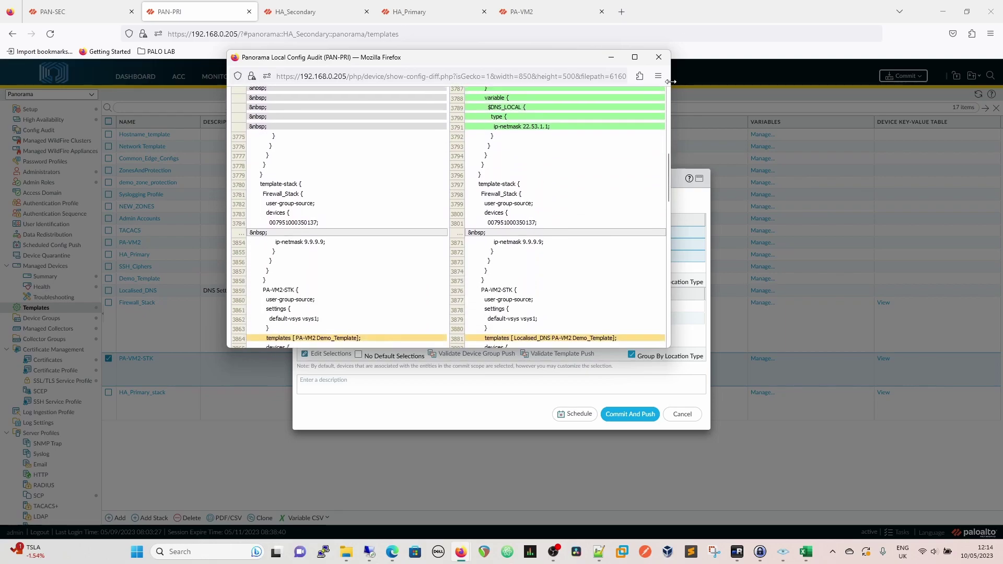
left_click(659, 58)
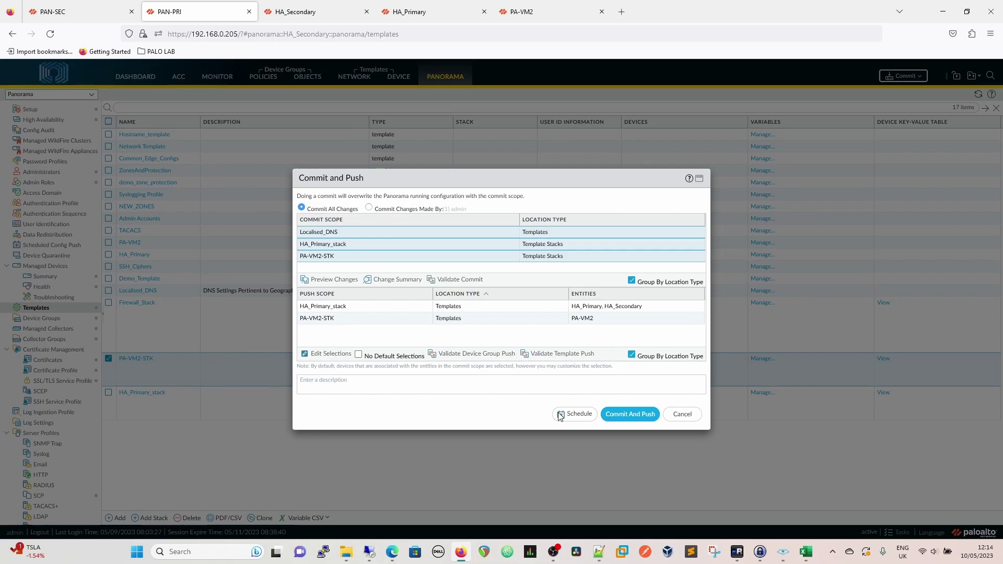
Commit and push, then check the PA-VM2-STK and HA_Primary_stack job results, both completed with warnings.
left_click(644, 415)
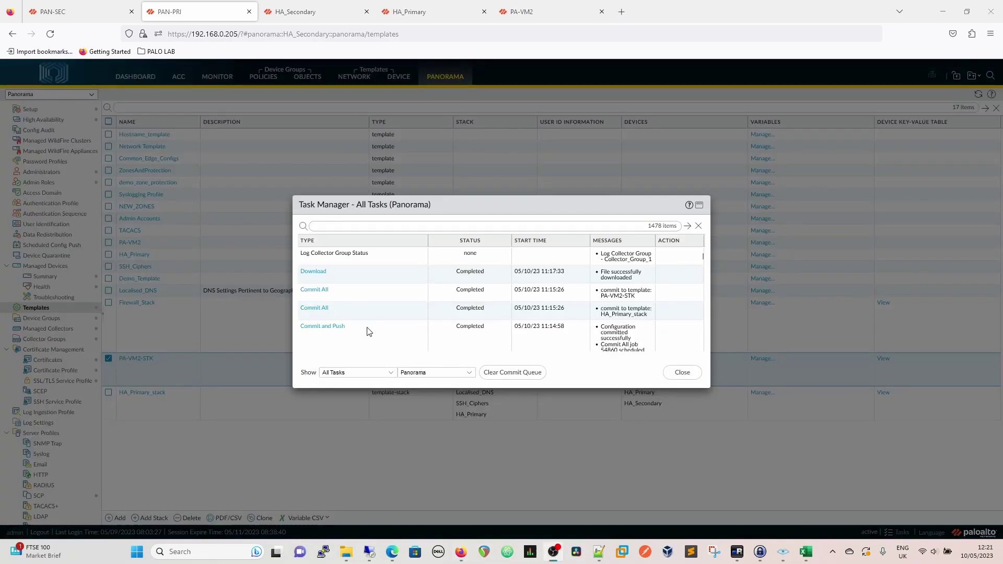
left_click(306, 292)
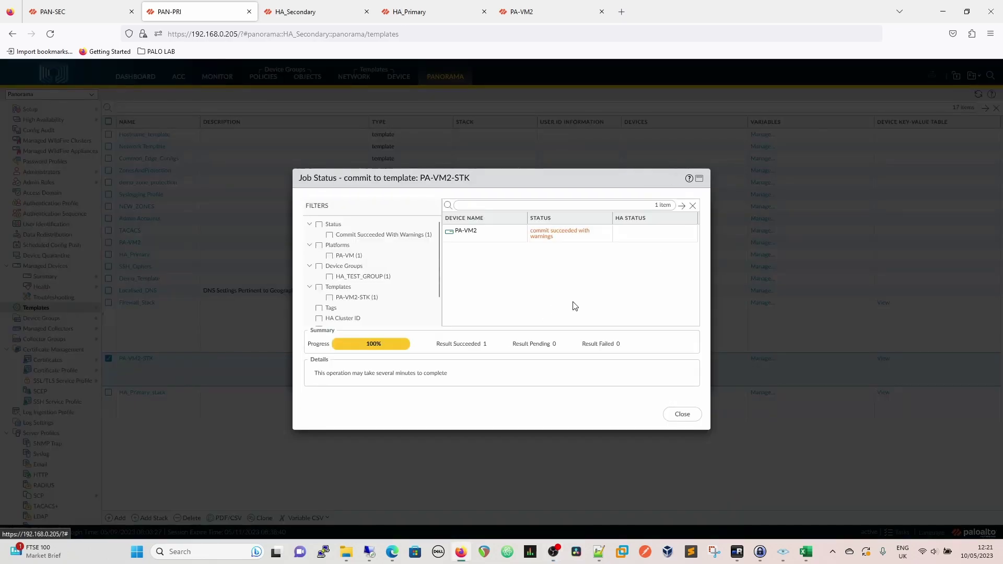
left_click(681, 415)
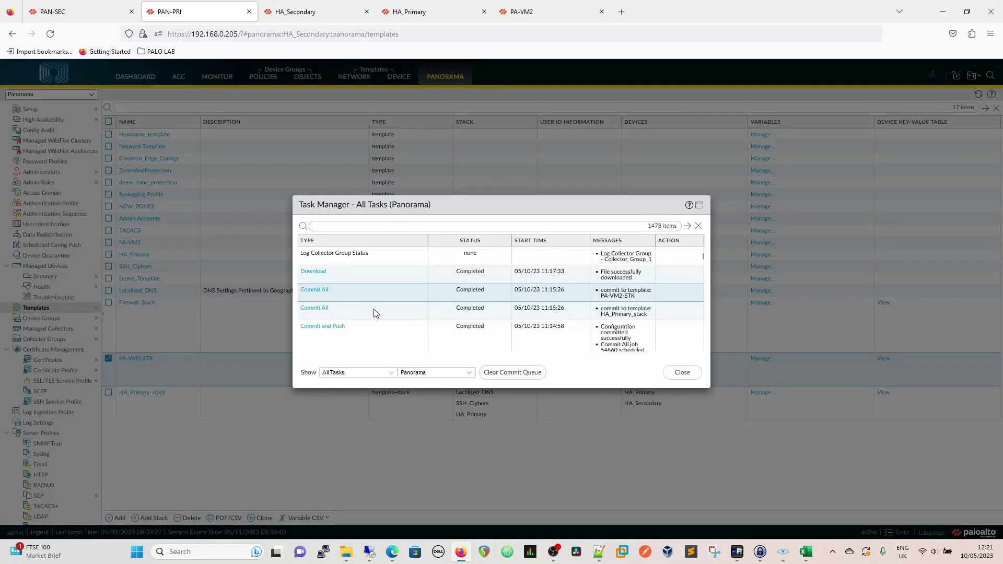
left_click(319, 309)
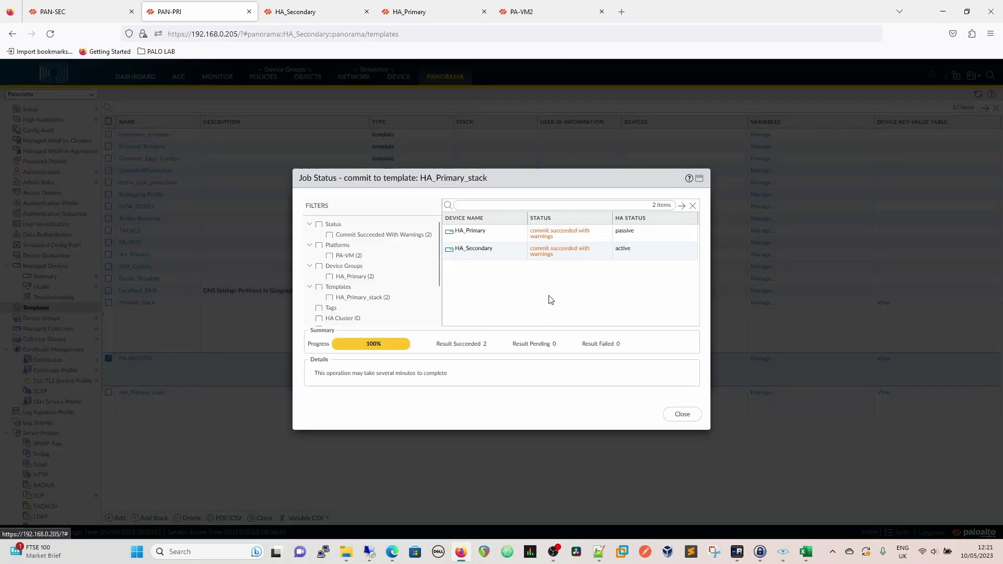
left_click(683, 417)
Refresh HA_Primary's Services settings, now showing primary DNS 11.53.1.1 and secondary DNS 8.8.8.8.
left_click(682, 372)
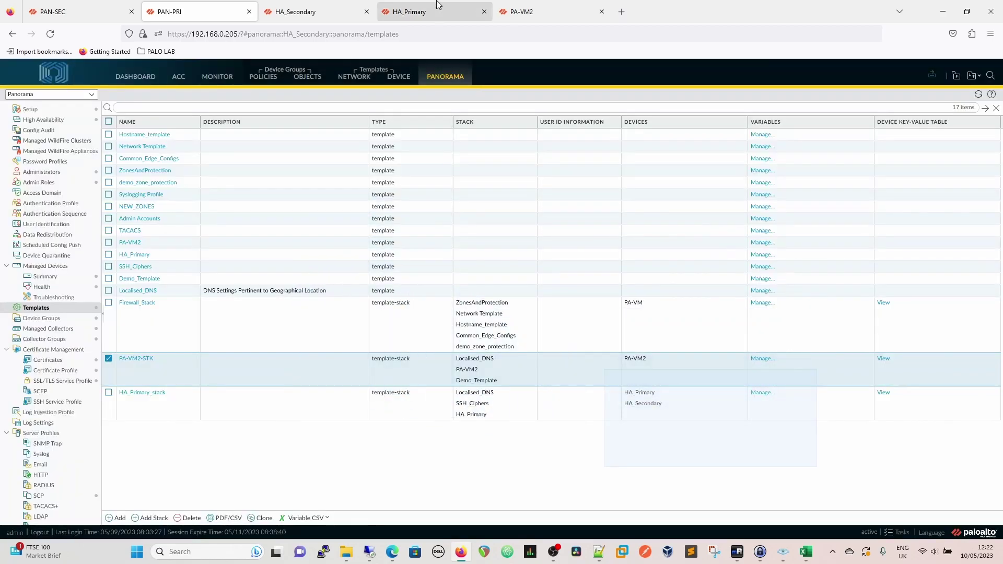
left_click(441, 18)
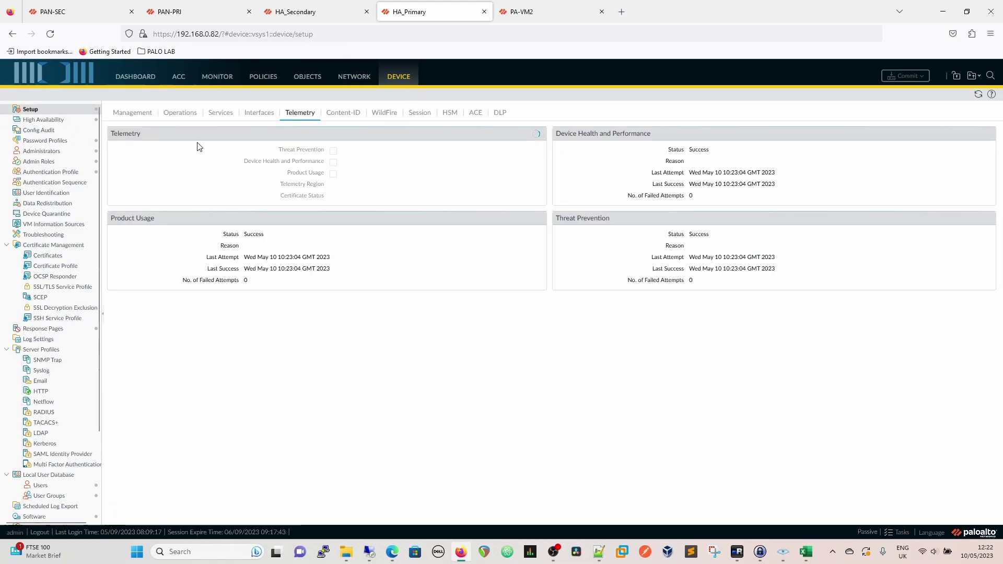
left_click(216, 114)
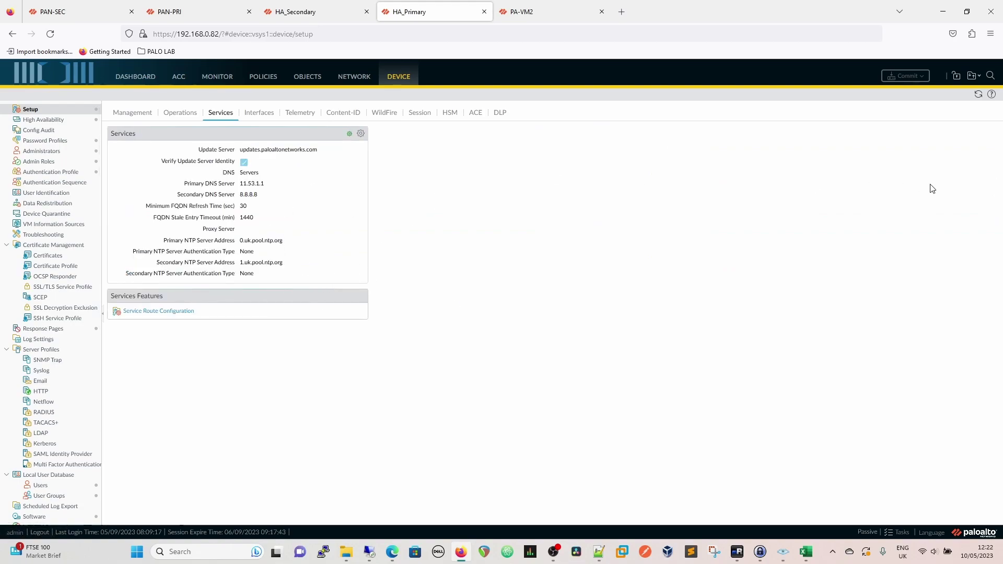
left_click(978, 94)
Check PA-VM2's Services settings show primary DNS 77.53.1.1, then go back to the Panorama console.
left_click(540, 10)
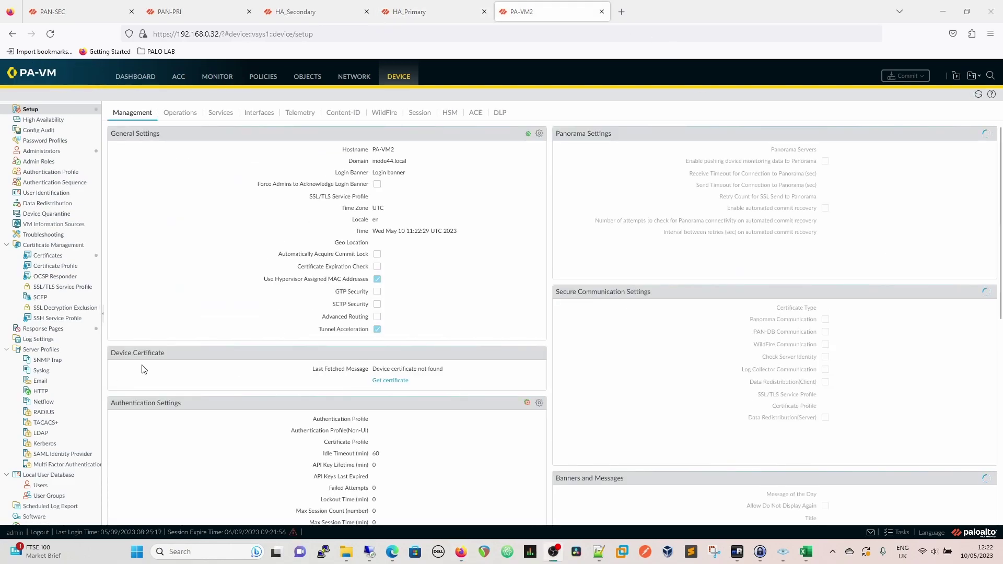
left_click(218, 113)
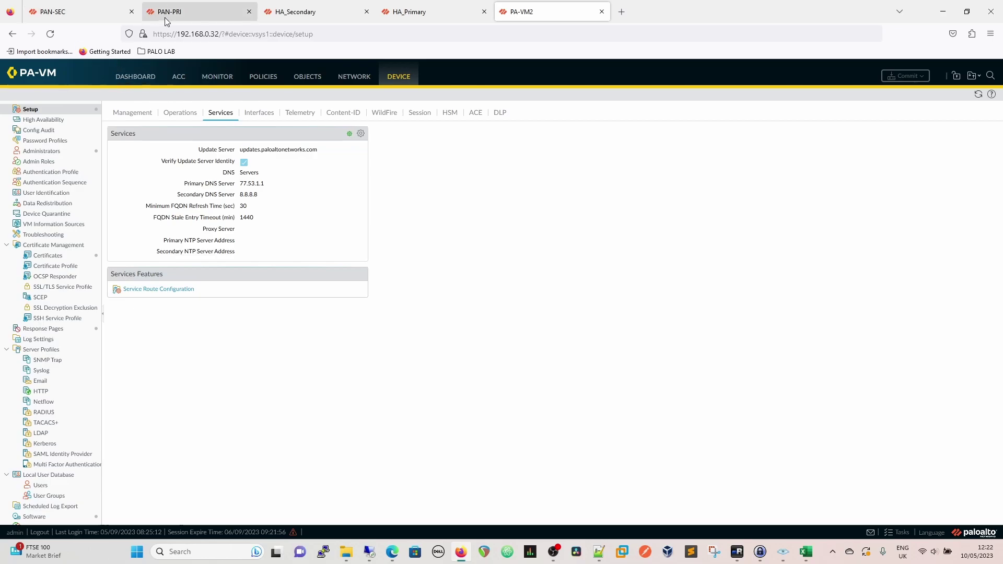
left_click(183, 15)
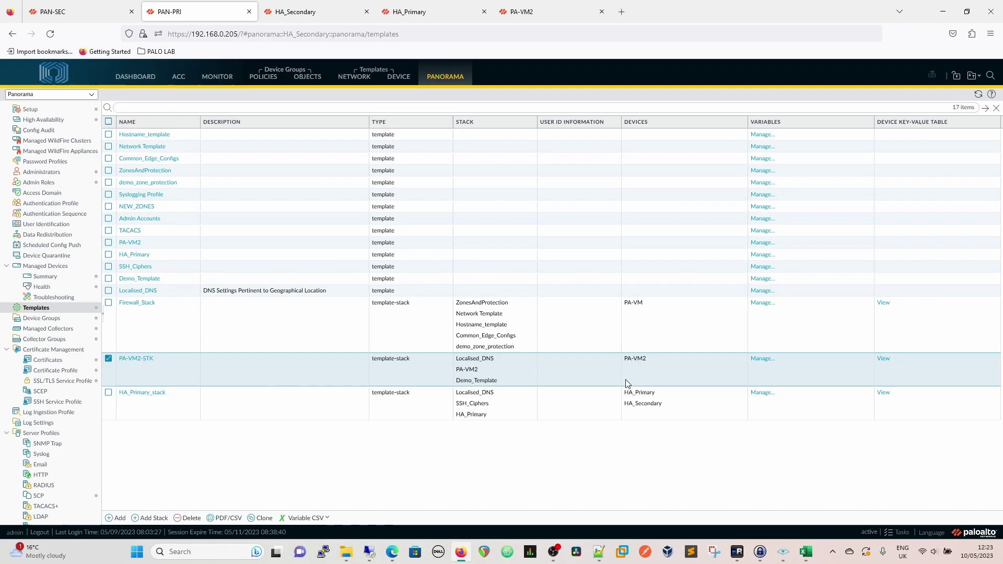
left_click(390, 78)
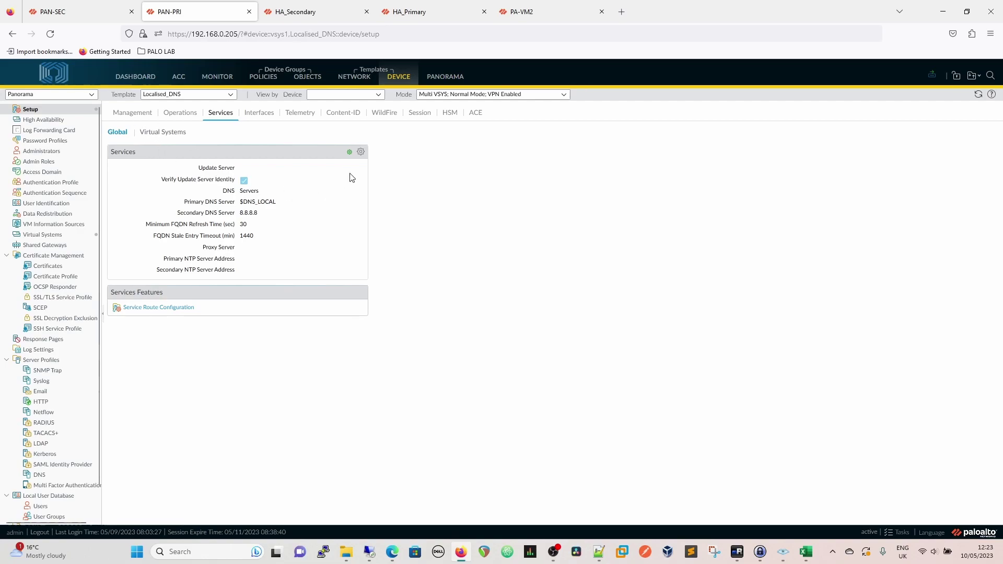
left_click(360, 152)
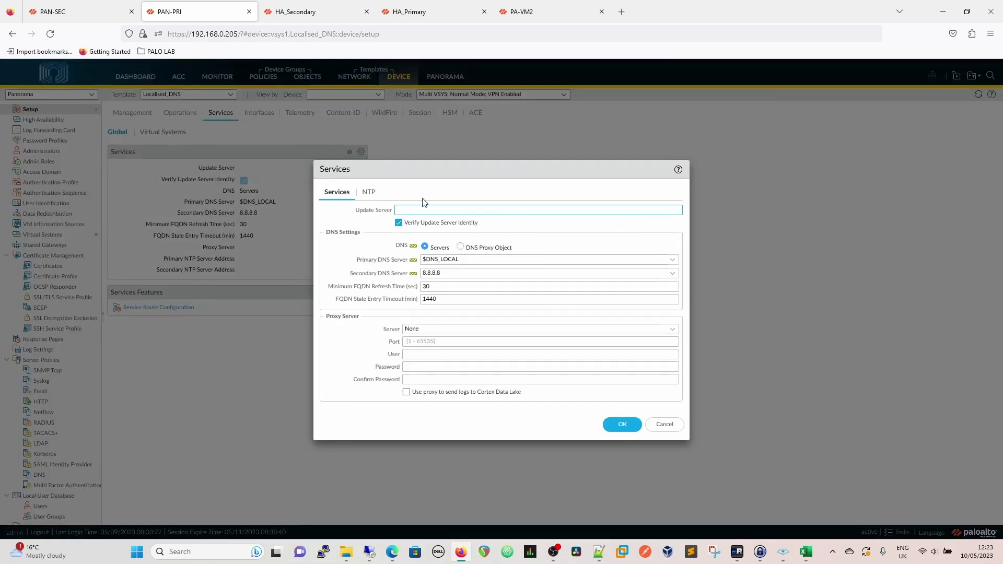
left_click(368, 193)
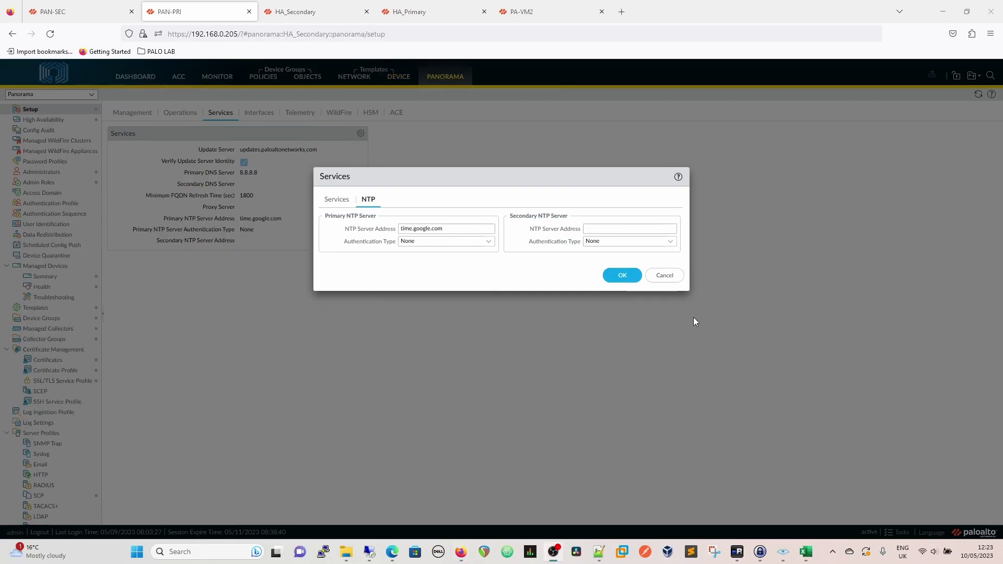
left_click(663, 276)
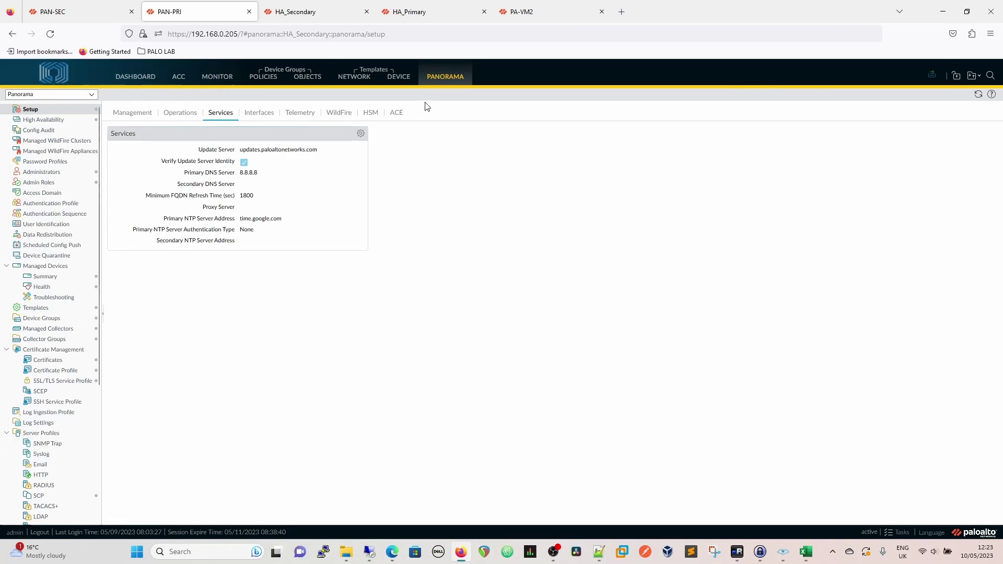
left_click(36, 307)
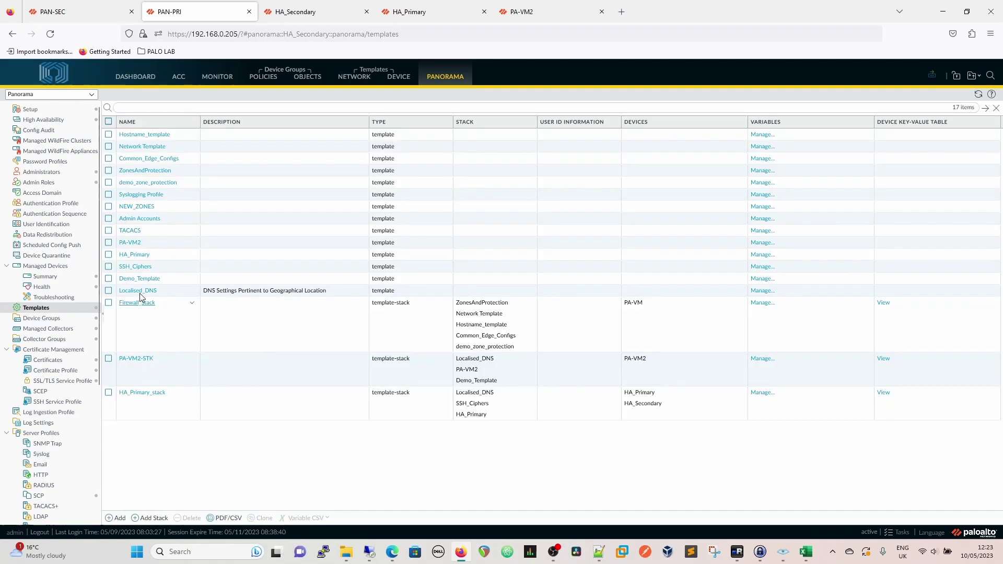
left_click(767, 291)
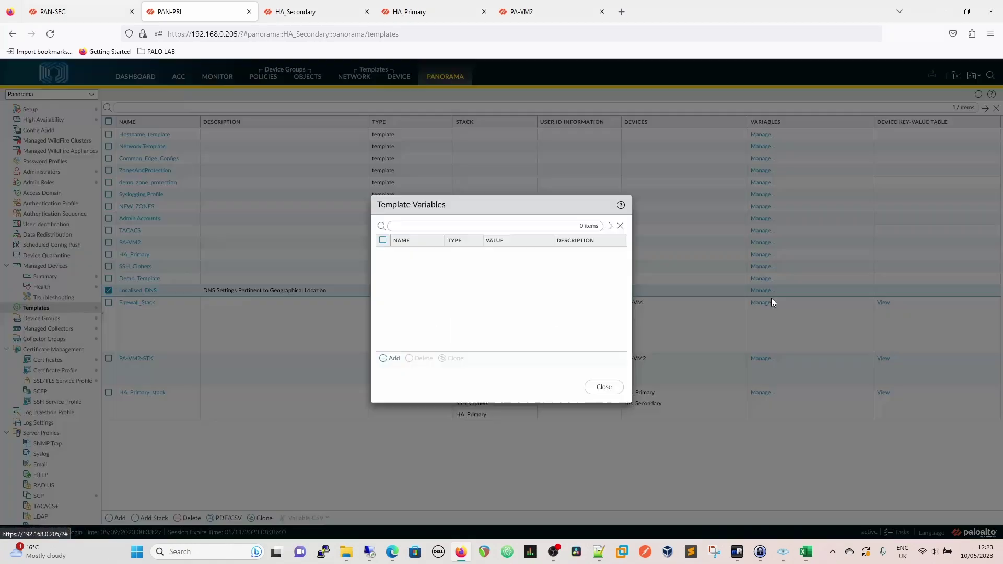
left_click(603, 387)
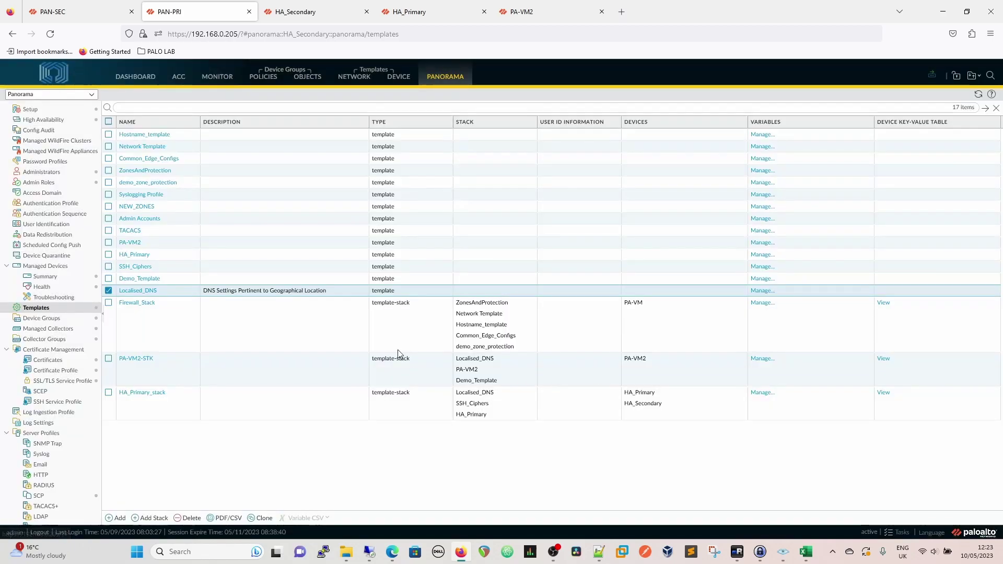
left_click(137, 290)
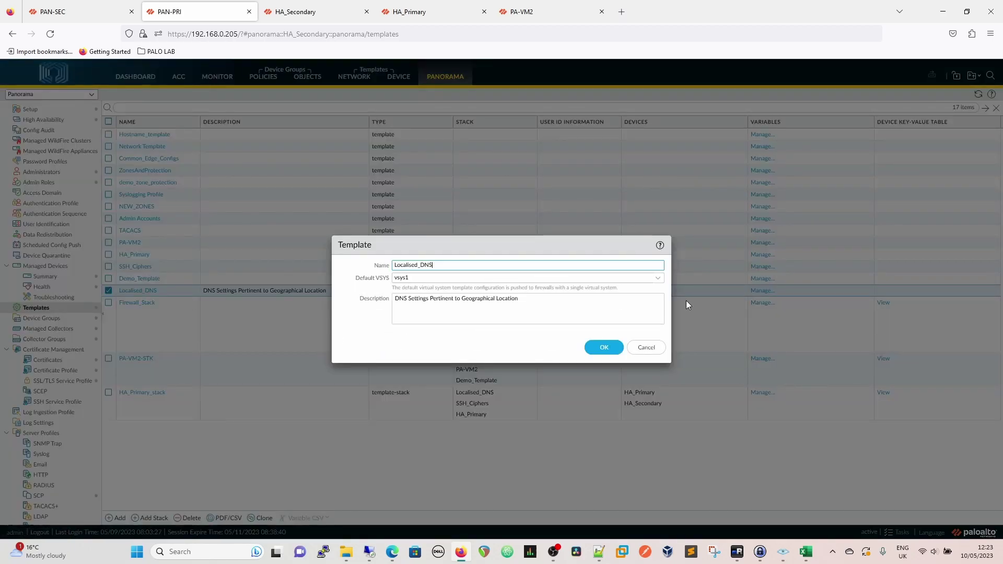
left_click(658, 279)
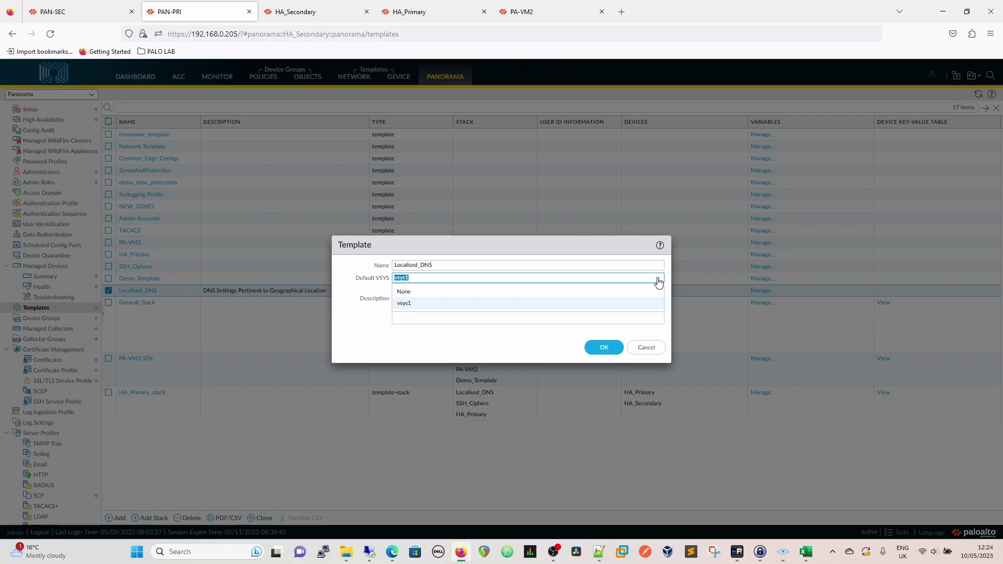
left_click(658, 281)
left_click(491, 351)
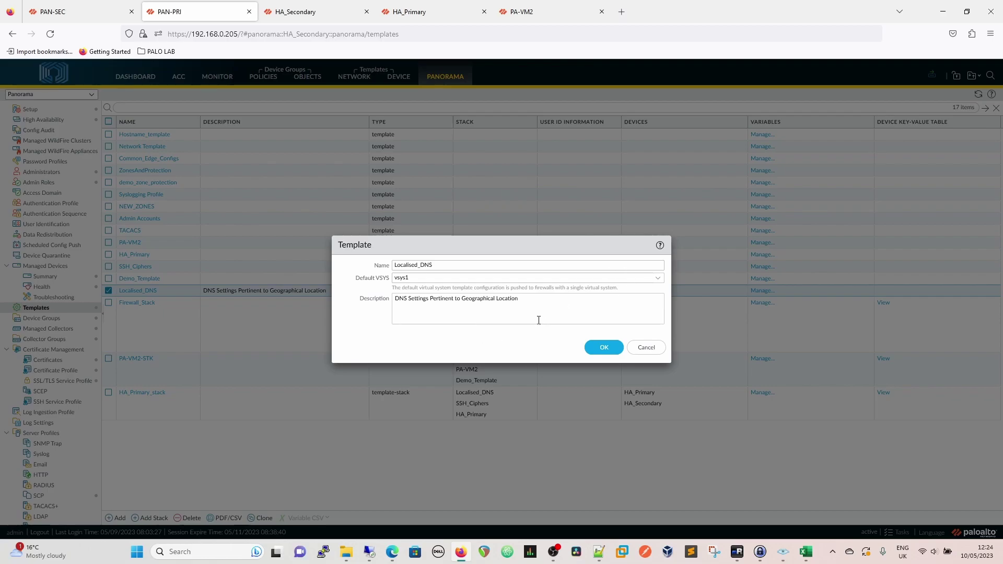
Add a $NTP_LOCAL variable to Localised_DNS: IP Netmask 55.123.1.1, description 'NTP Setting'.
left_click(644, 347)
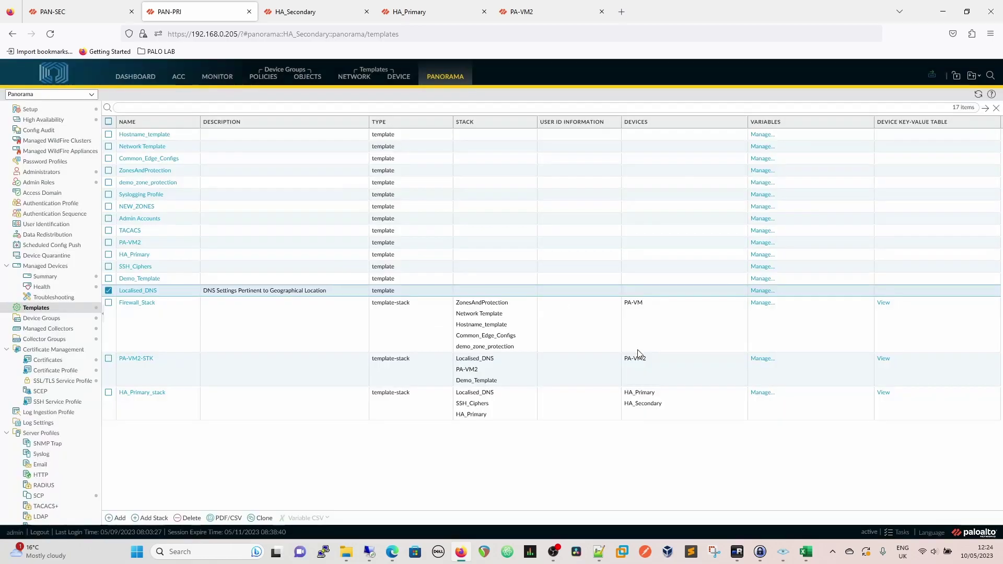
left_click(761, 291)
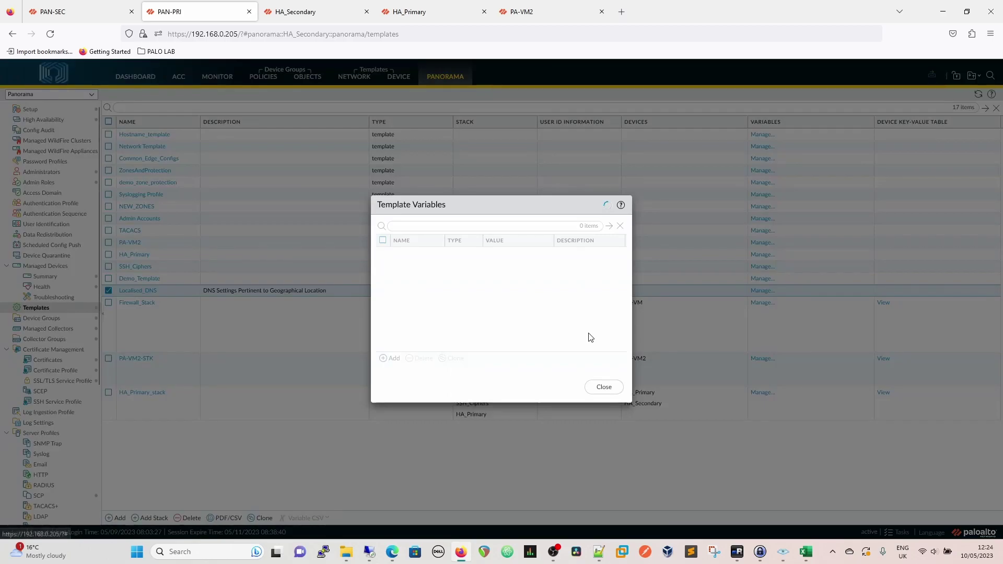
left_click(391, 359)
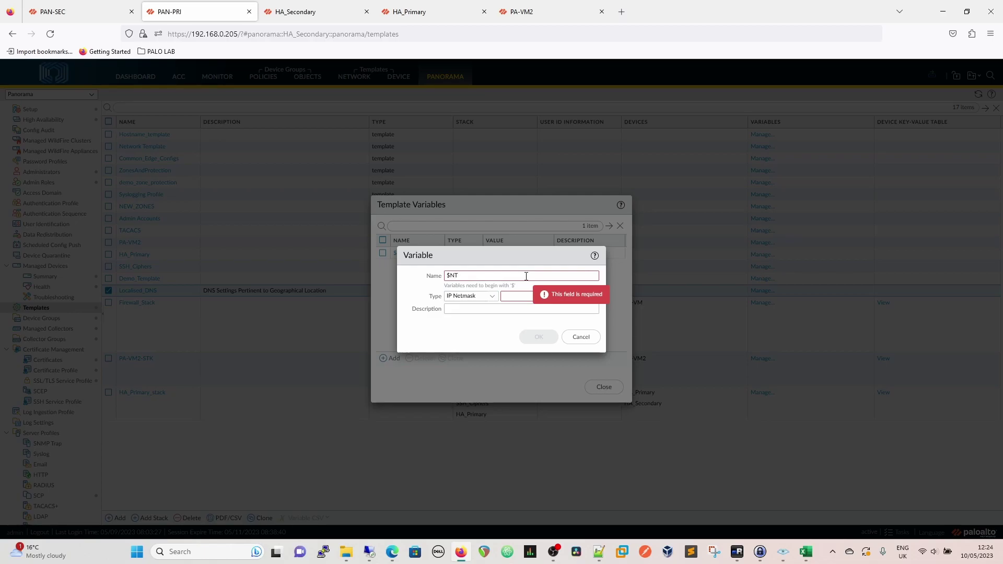
type("NTP_")
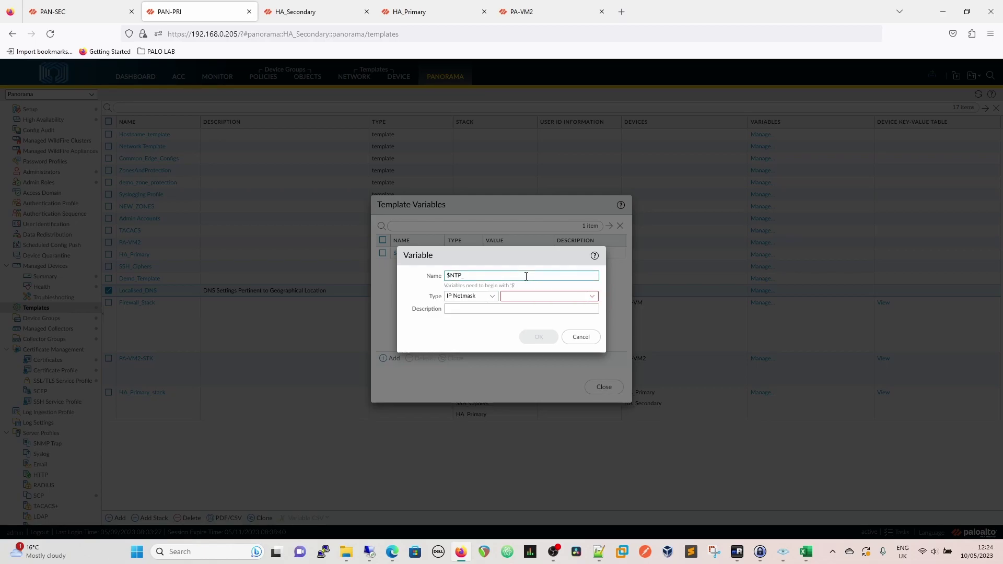
type("LOCAL")
left_click(555, 297)
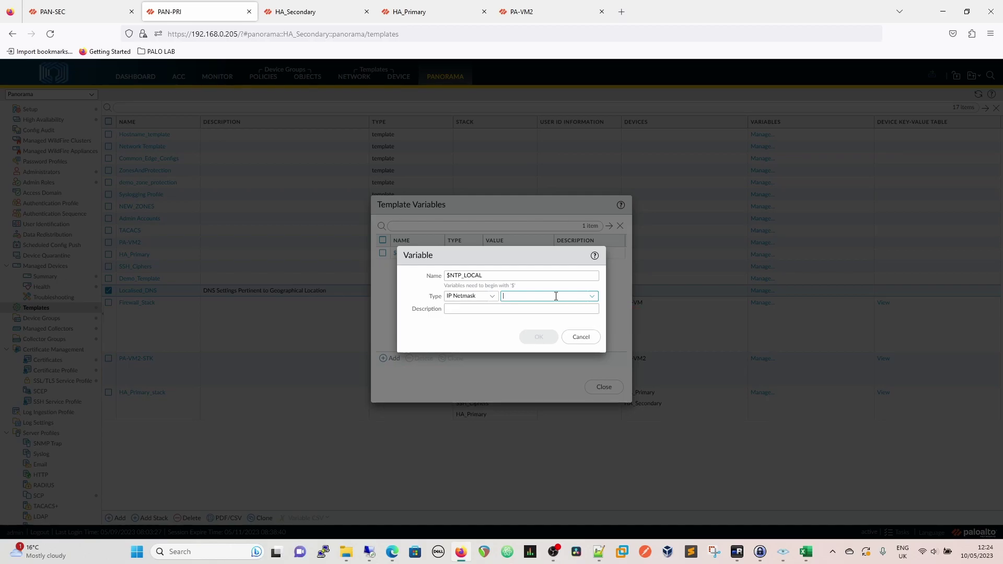
type("55.123")
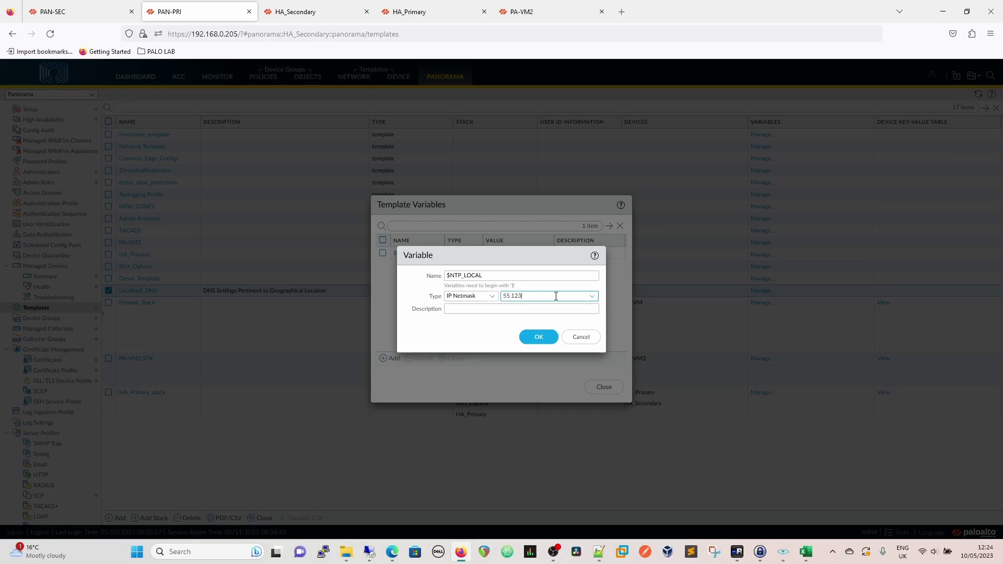
type(".1.1")
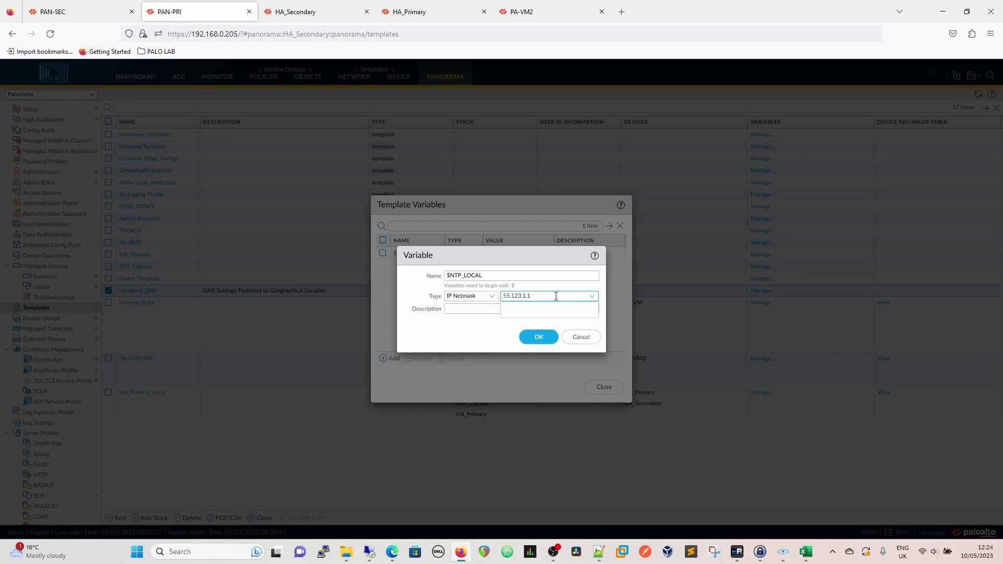
left_click(495, 307)
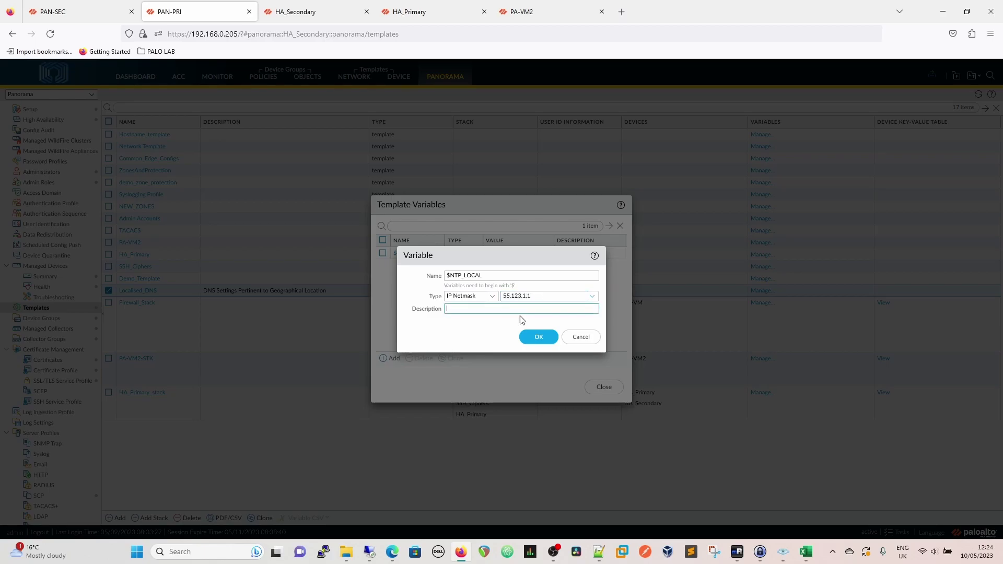
type("Glob")
key("BackSpace")
key("BackSpace")
key("BackSpace")
type("NT")
left_click(533, 337)
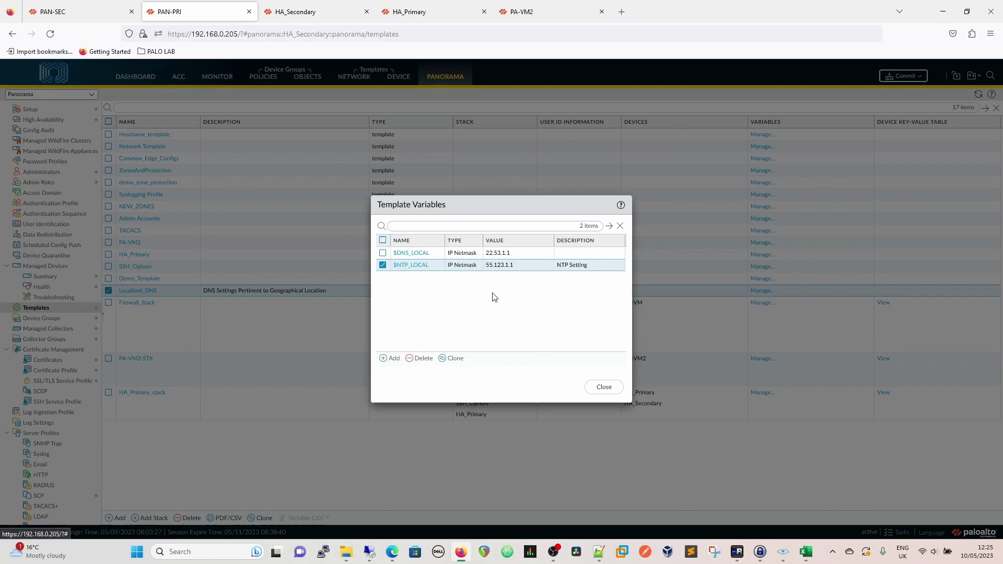
left_click(604, 387)
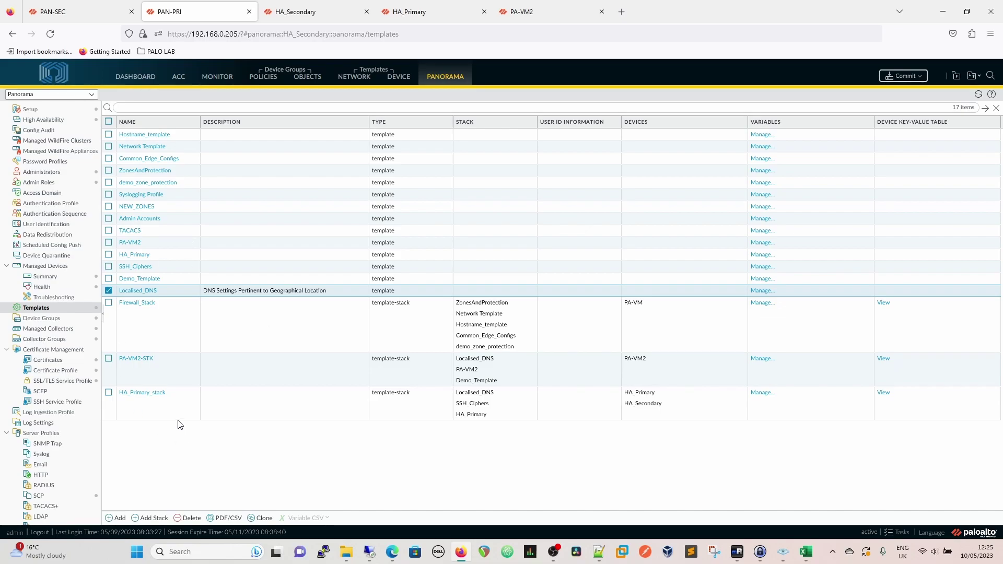
Set Localised_DNS's Primary NTP Server Address to $NTP_LOCAL and save it.
left_click(398, 78)
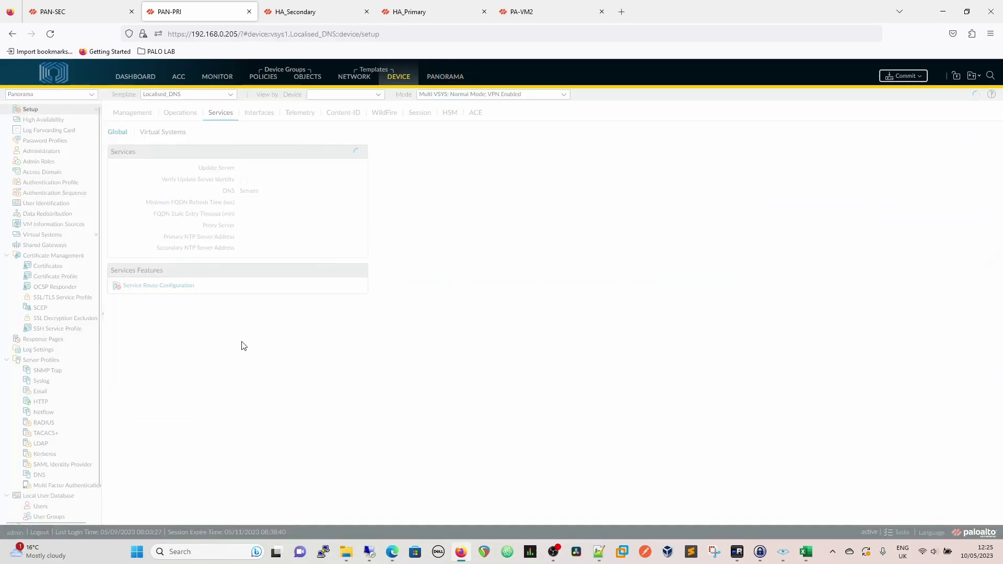
left_click(361, 152)
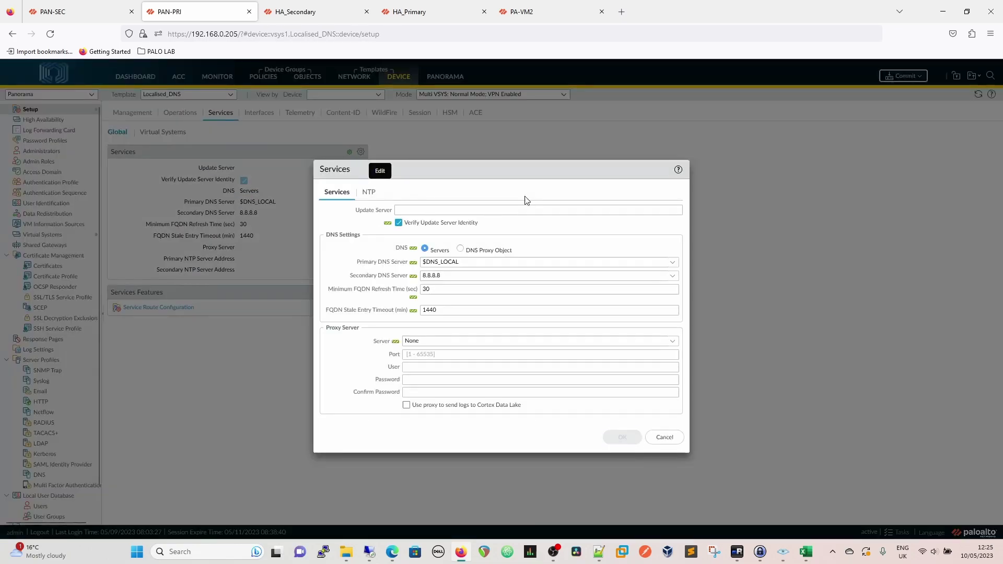
left_click(369, 192)
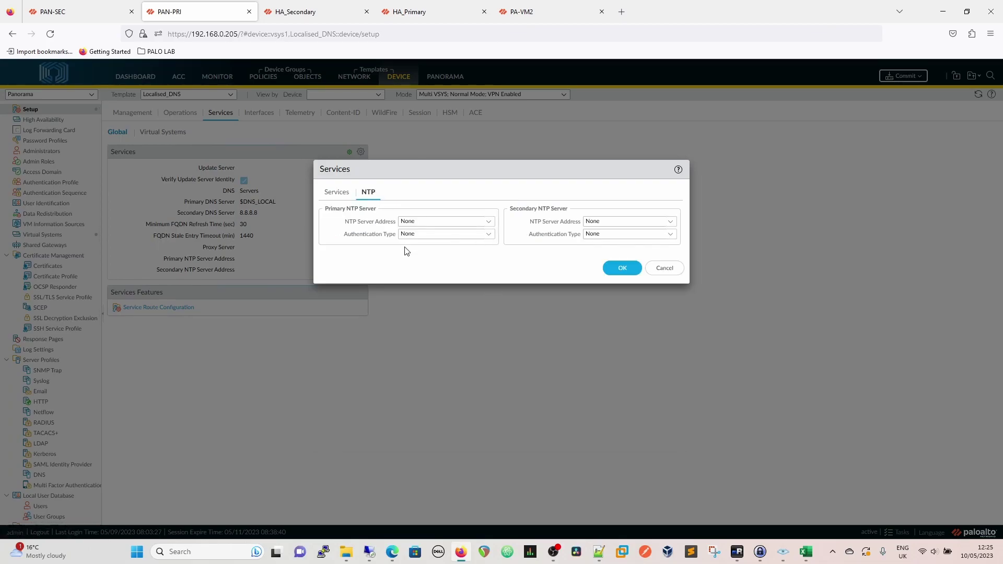
left_click(494, 223)
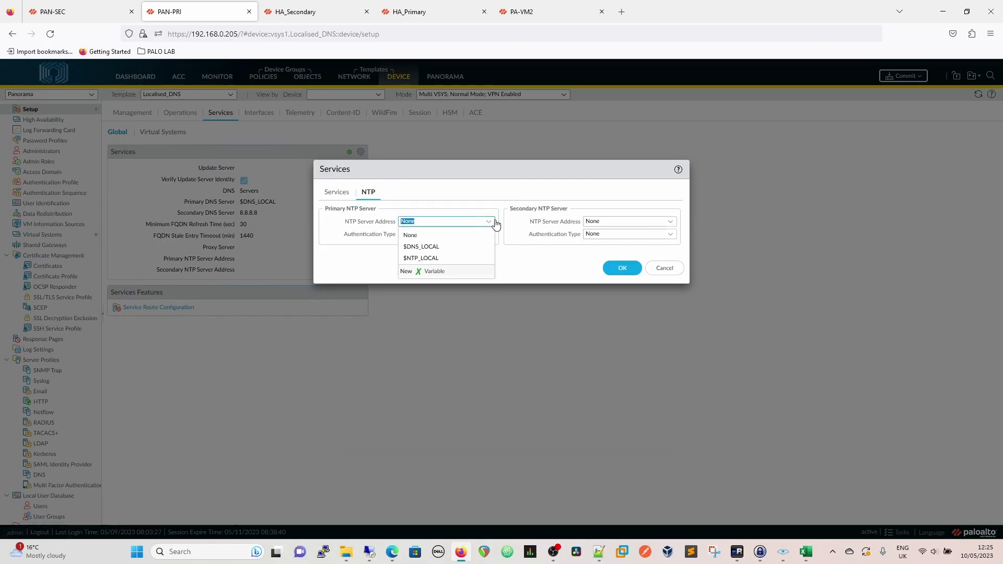
left_click(426, 259)
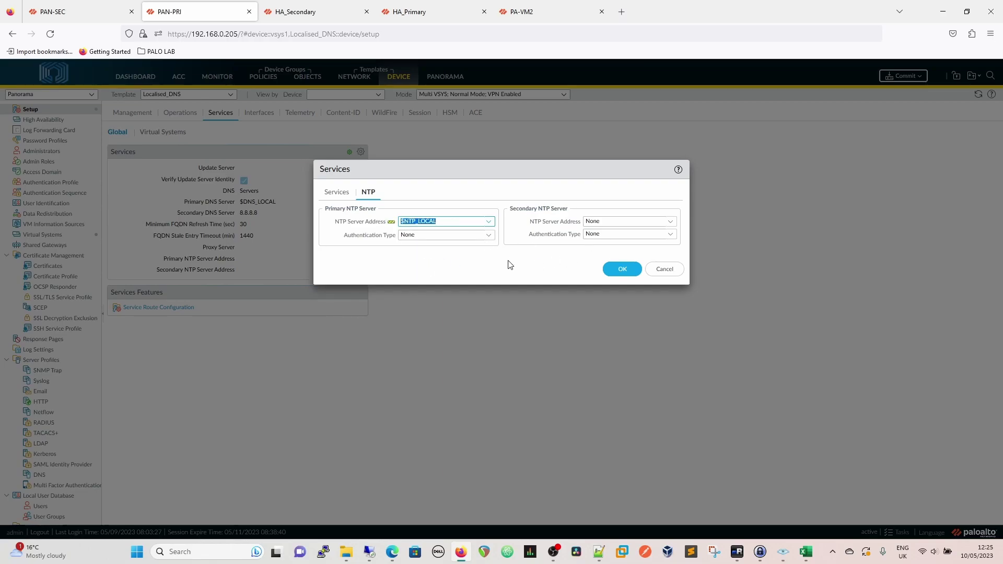
left_click(620, 269)
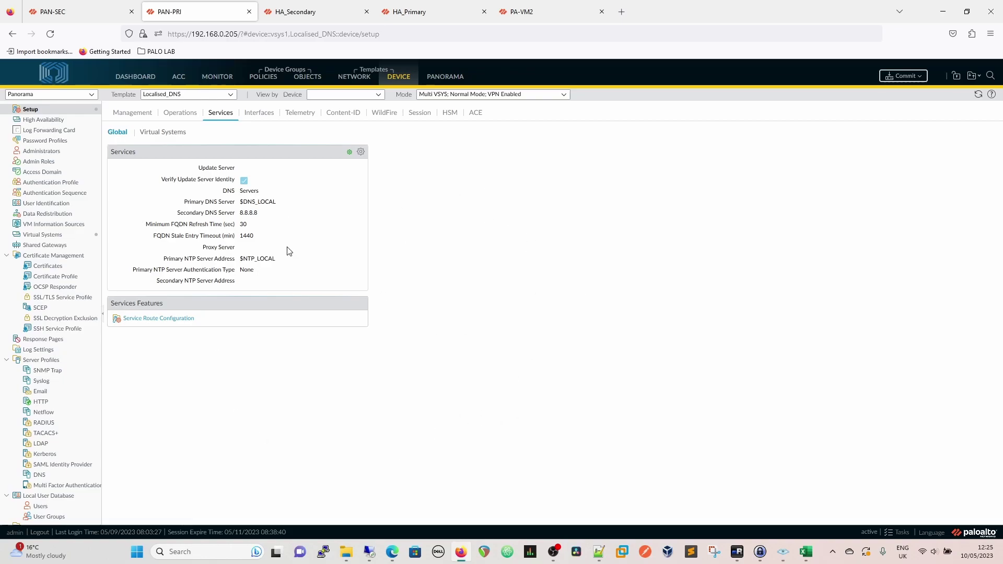
left_click(448, 77)
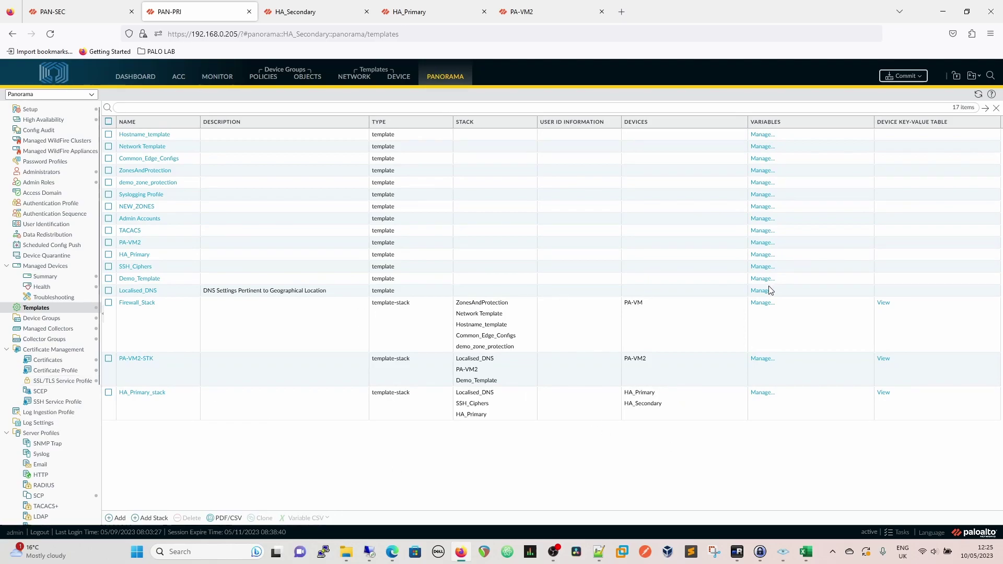
Create the Localised_DNS variable $NTP_FQDN, type FQDN, value time.google.com.
left_click(760, 292)
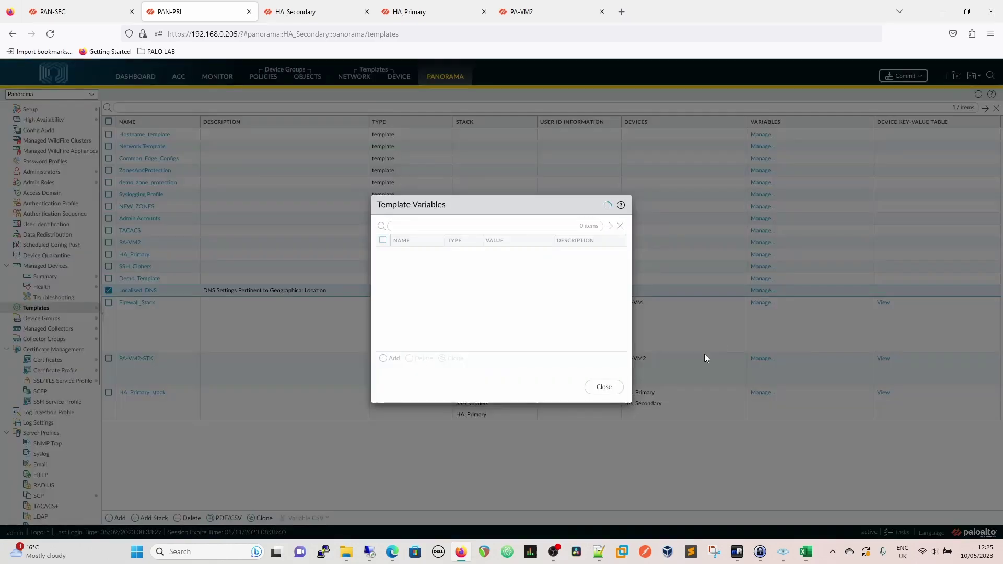
left_click(385, 359)
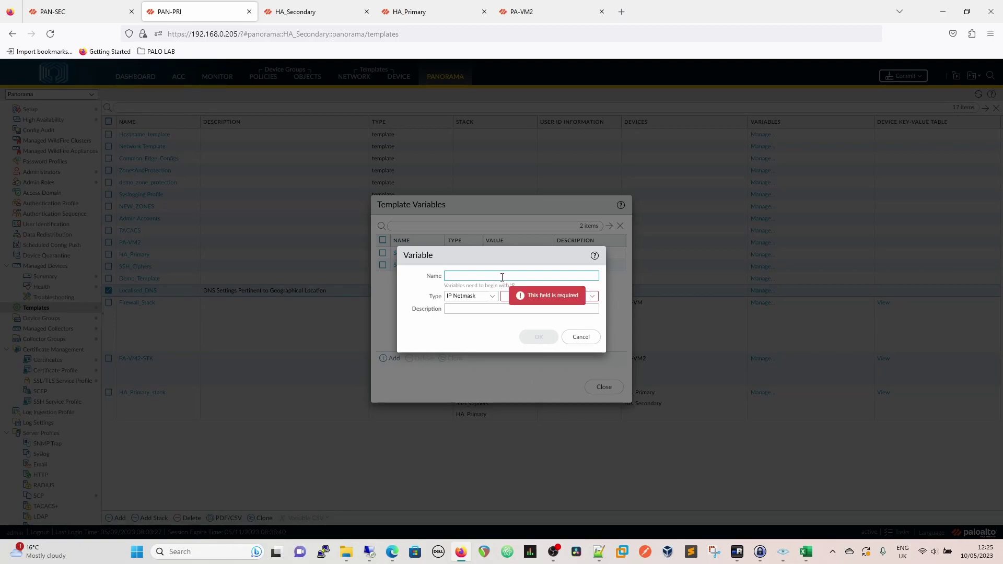
type("$NTP_FQDN")
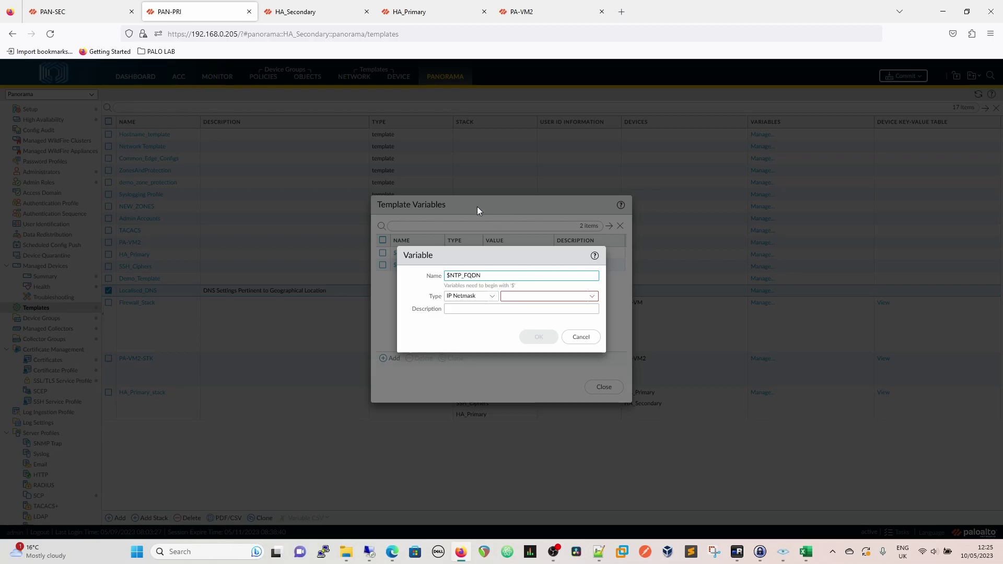
left_click(491, 296)
left_click(470, 333)
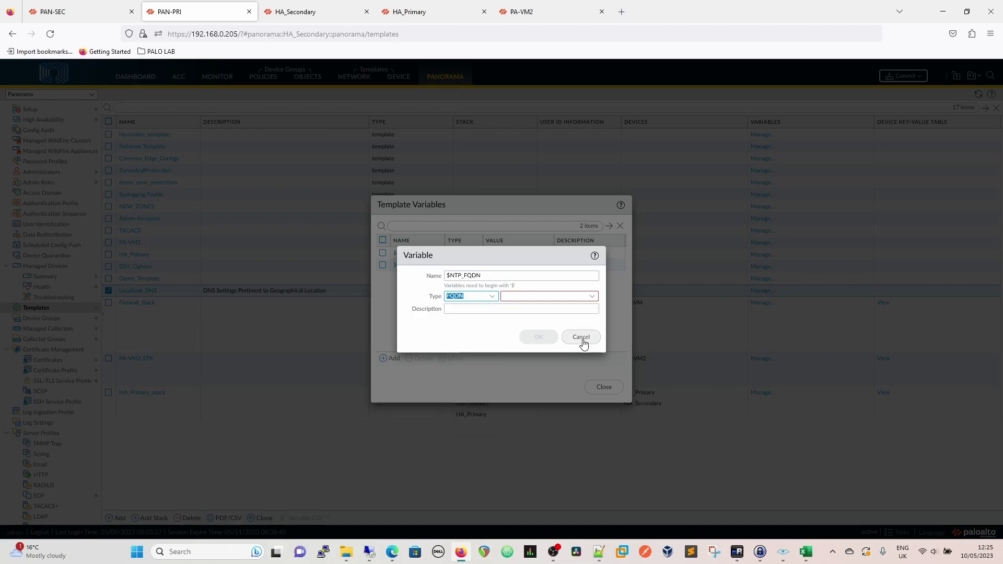
left_click(550, 296)
type("ti")
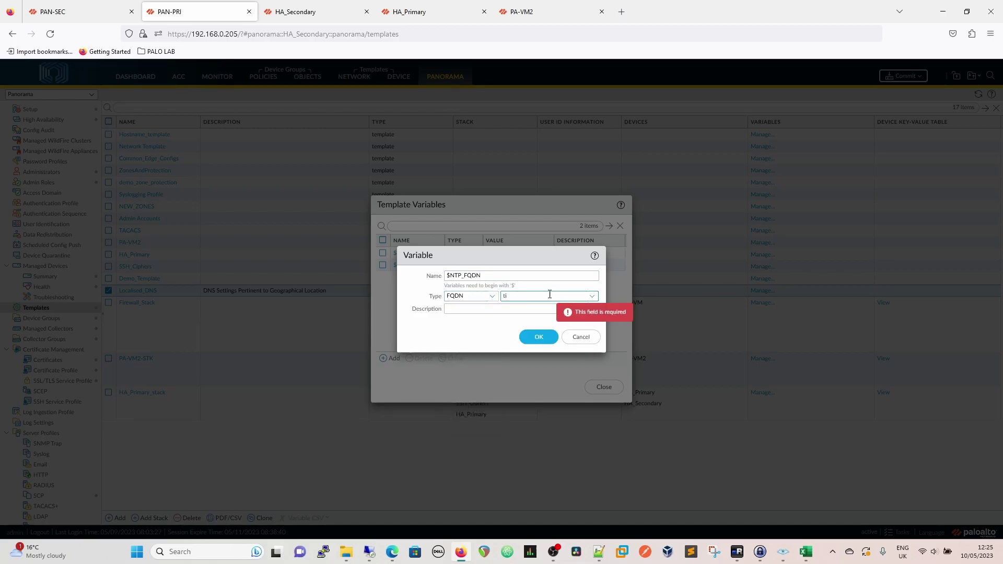
type("me.google.com")
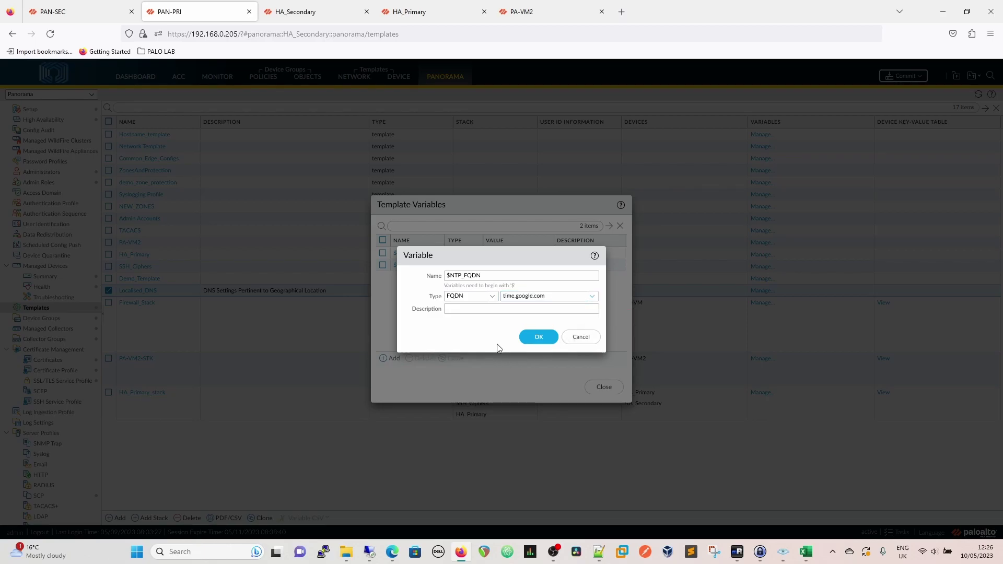
left_click(543, 341)
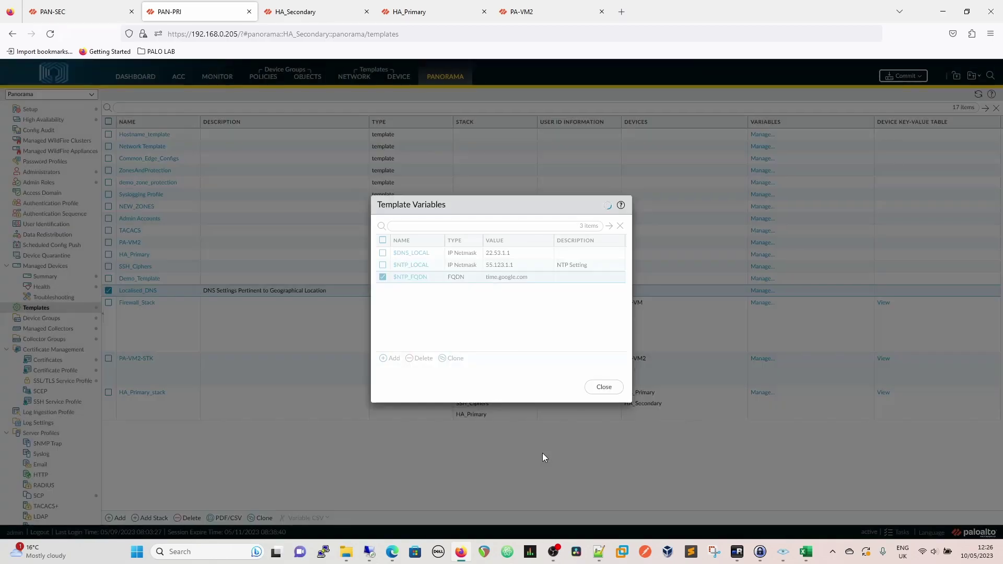
left_click(604, 387)
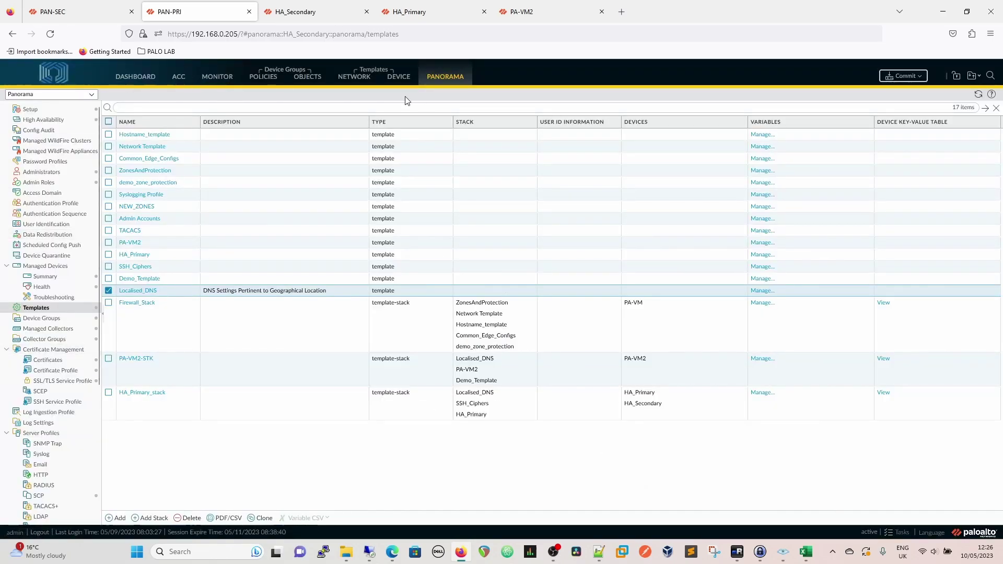
Switch Localised_DNS's Primary NTP Server Address from $NTP_LOCAL to $NTP_FQDN and save.
left_click(398, 76)
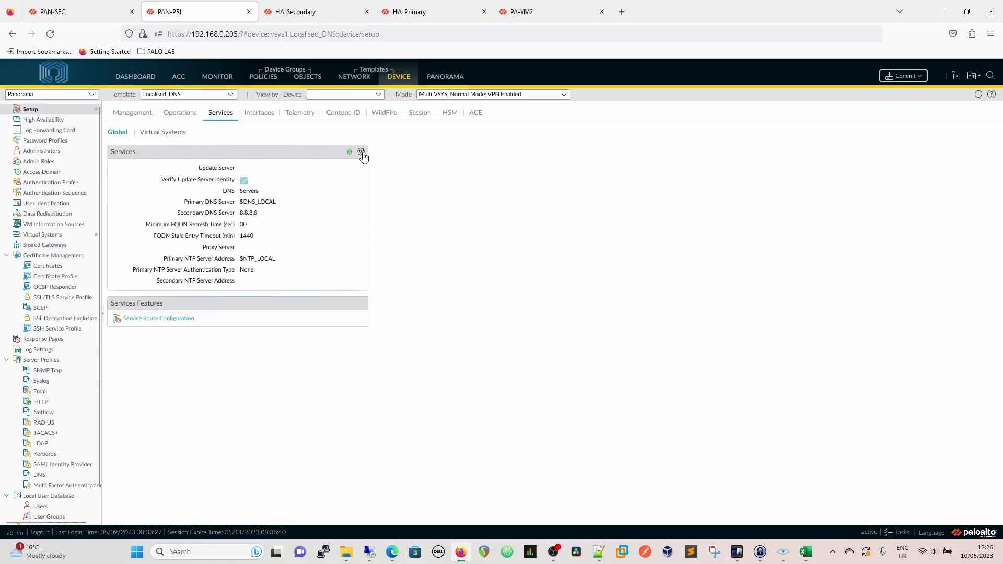
left_click(360, 152)
left_click(374, 195)
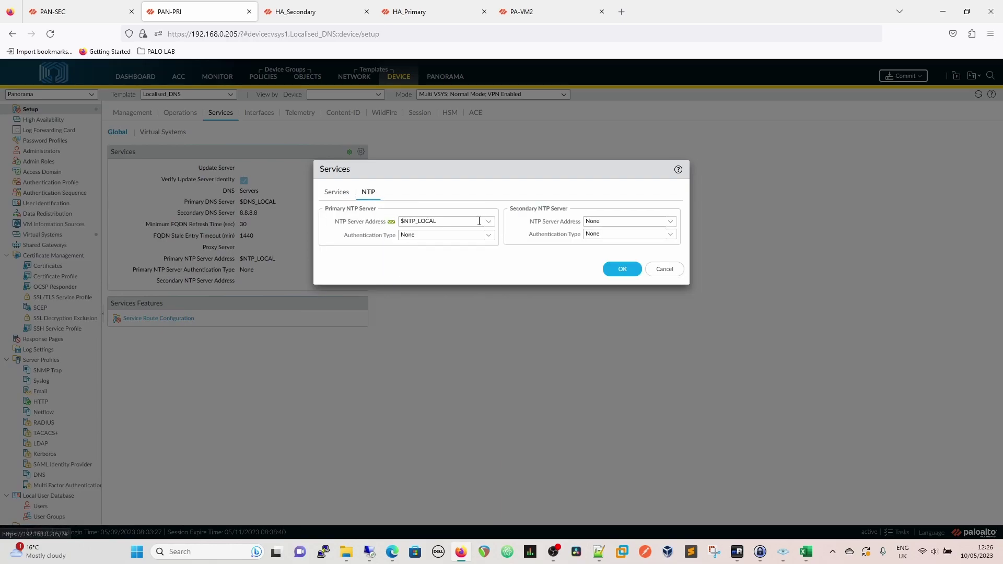
left_click(470, 222)
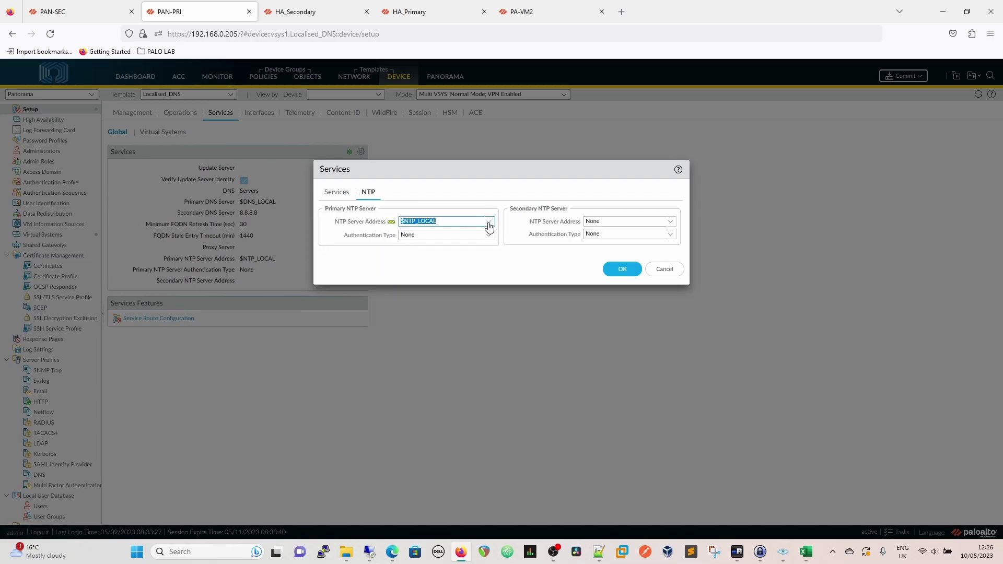
left_click(488, 221)
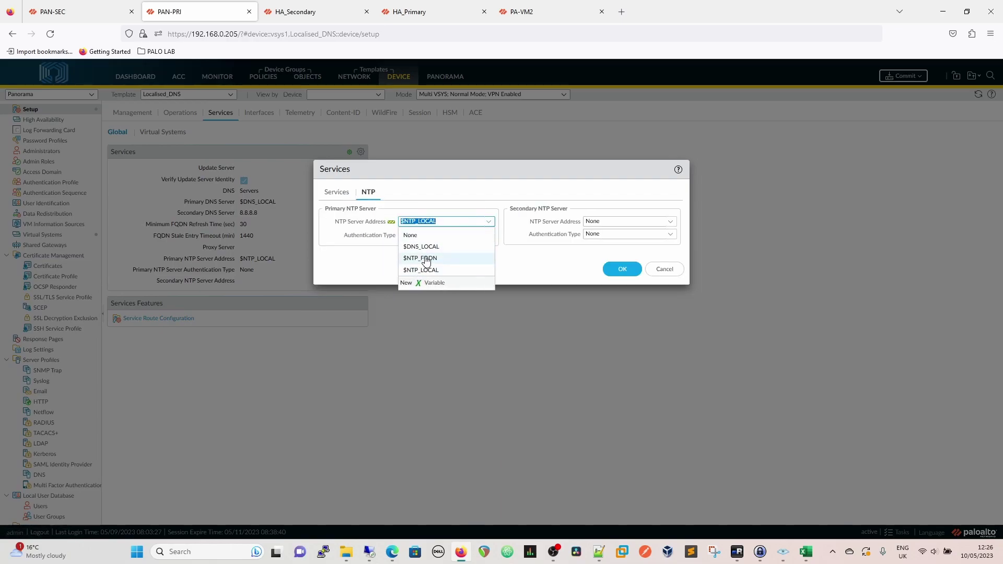
left_click(423, 258)
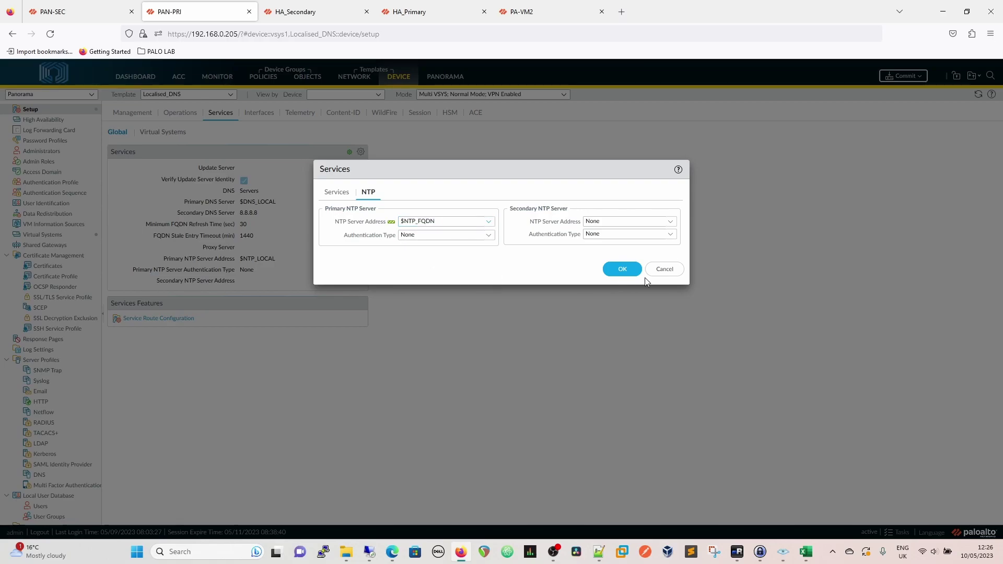
left_click(620, 270)
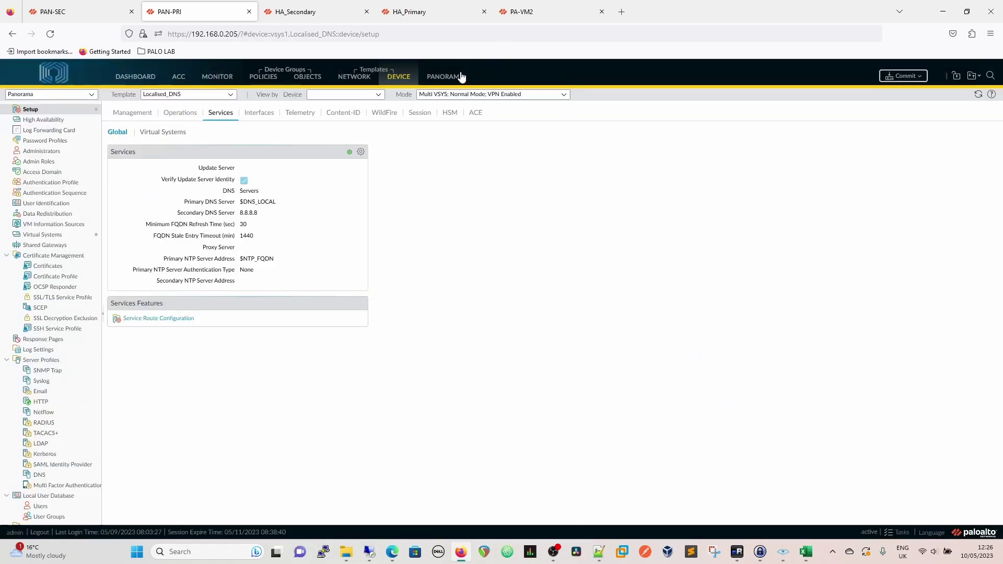
Inspect PA-VM2-STK's Device Key-Value Table and variables list for $DNS_LOCAL, $NTP_LOCAL and $NTP_FQDN.
left_click(451, 78)
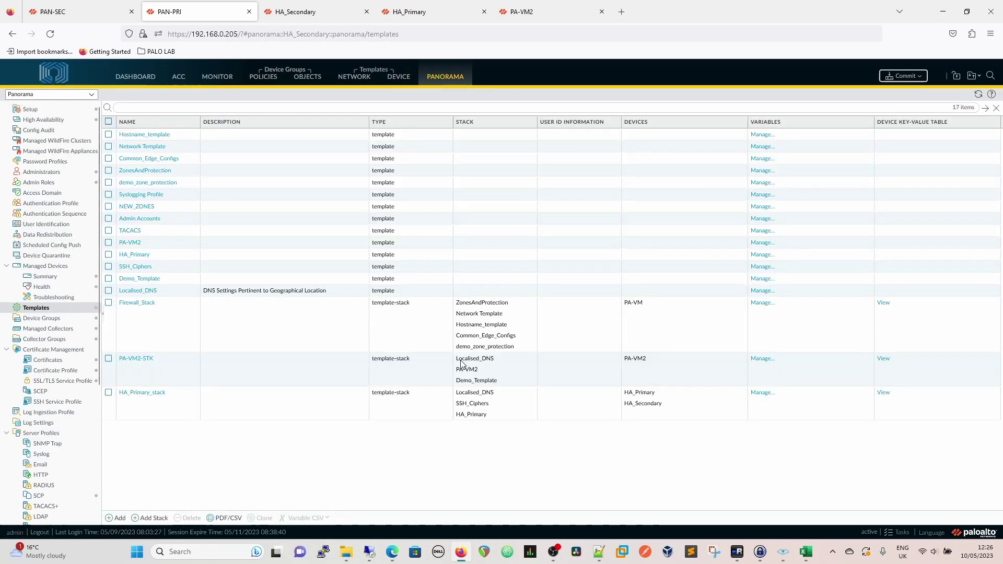
left_click(883, 359)
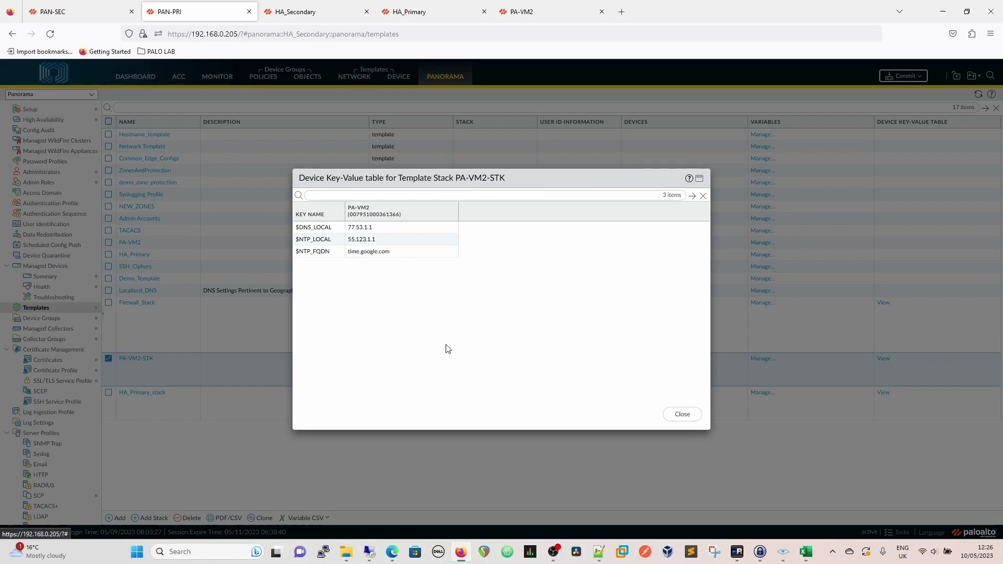
left_click(683, 414)
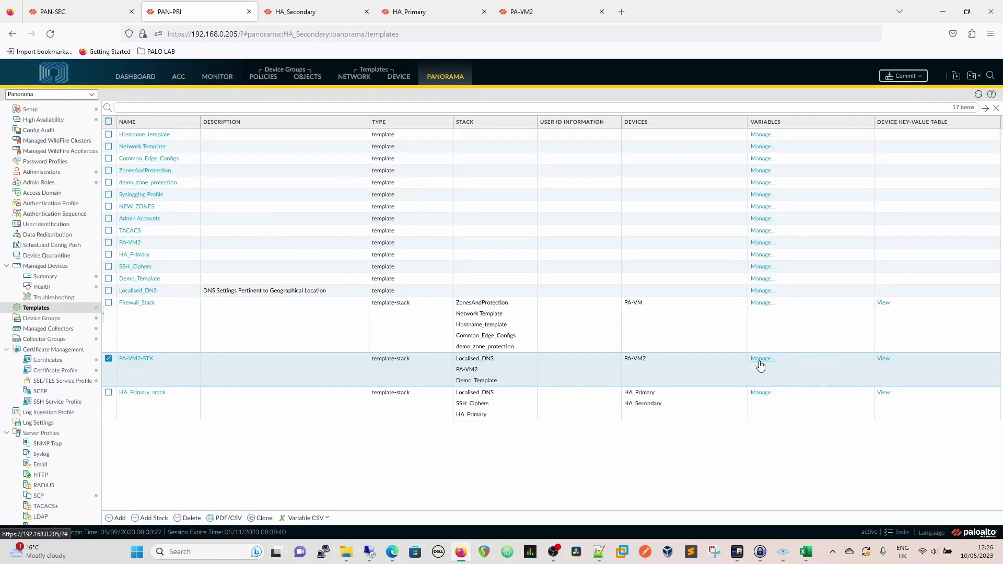
left_click(761, 360)
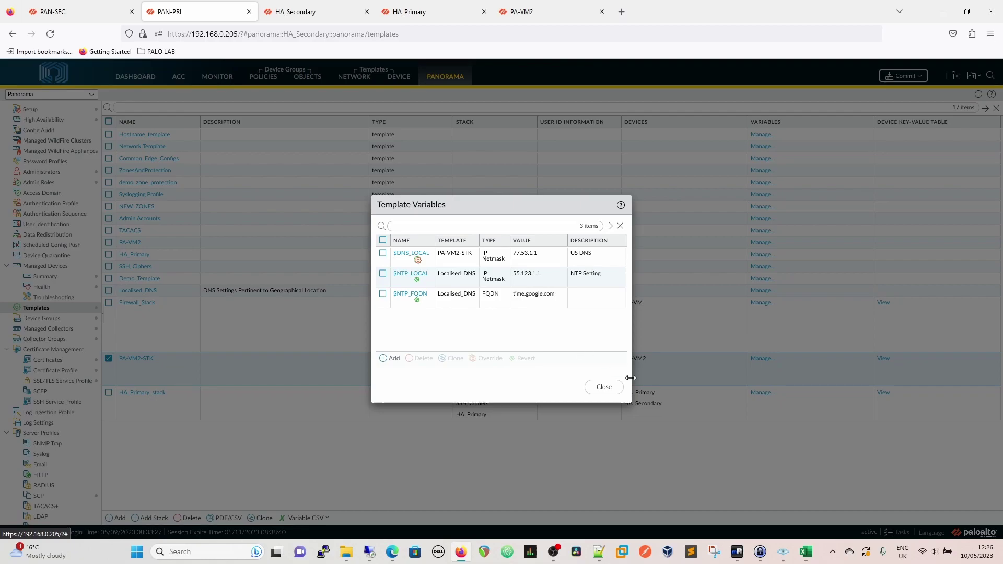
left_click(614, 395)
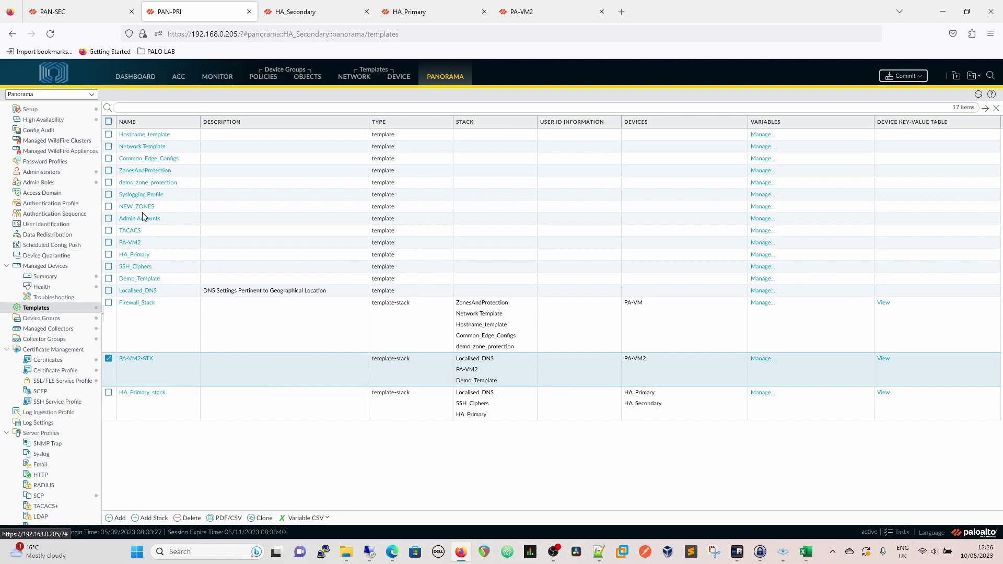
left_click(759, 292)
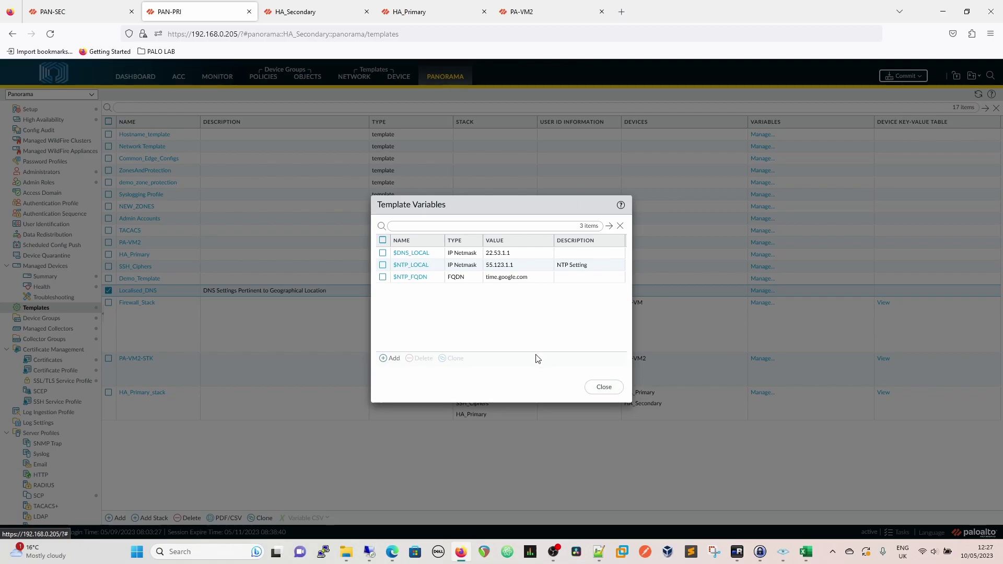
left_click(596, 388)
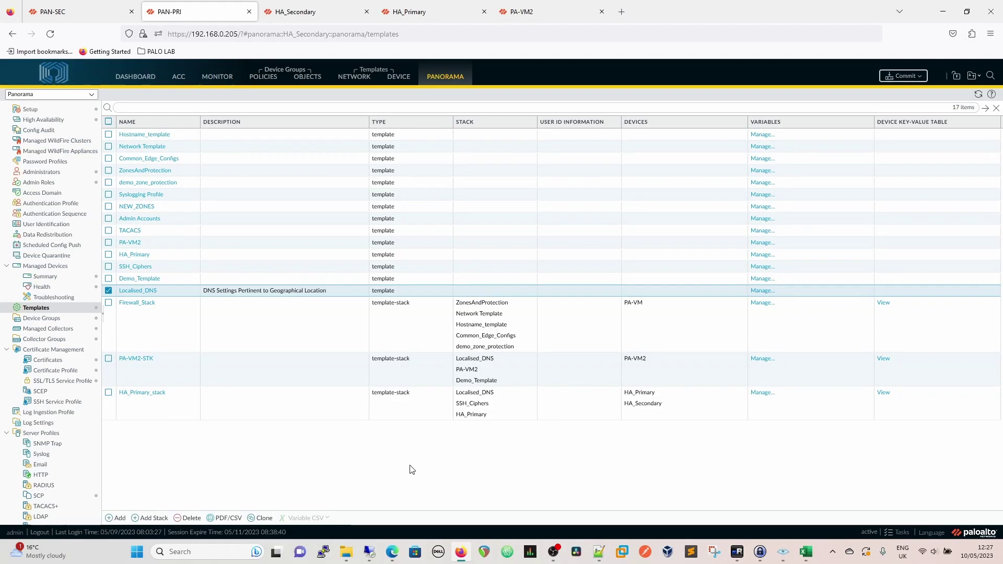